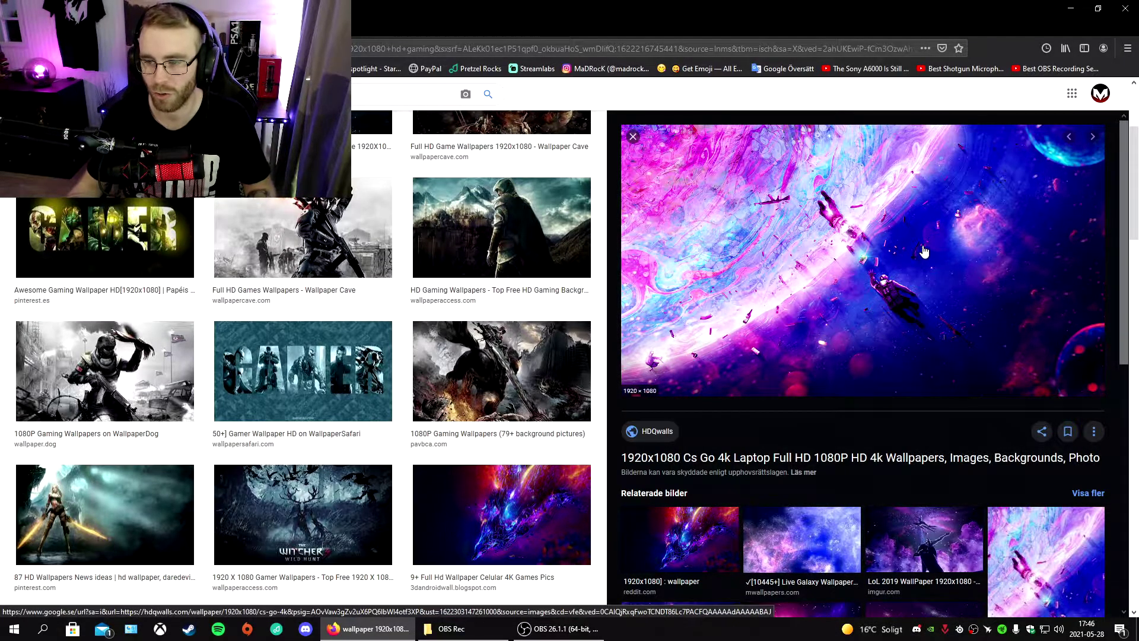
# Save the 1920x1080 purple space wallpaper from Google Images, then bring up OBS Studio
pyautogui.rightClick(794, 300)
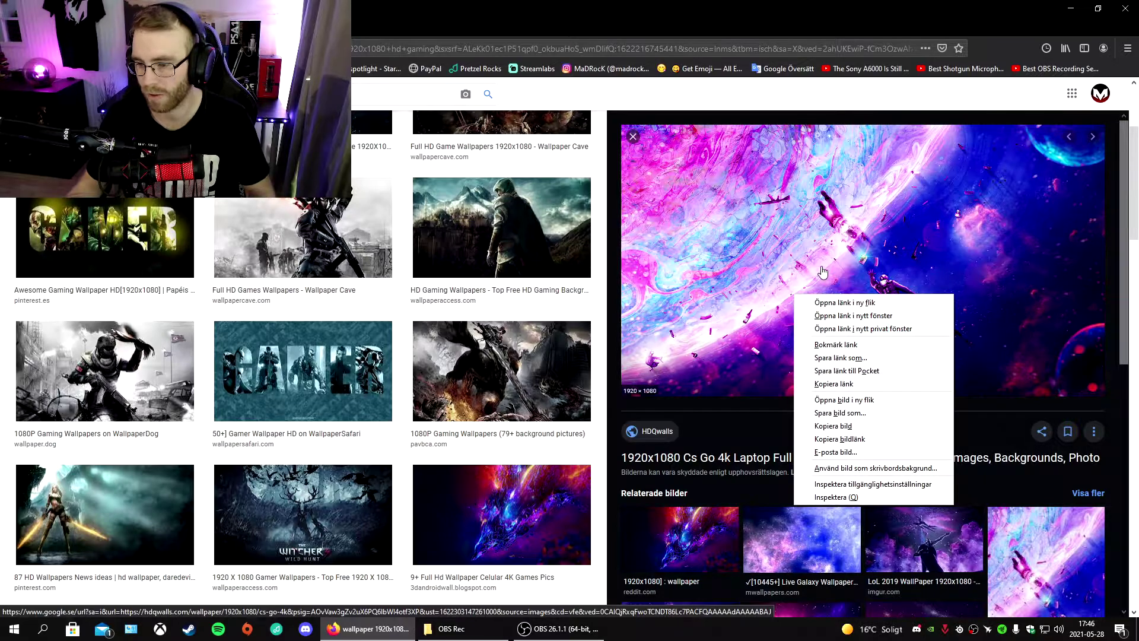
pyautogui.click(840, 413)
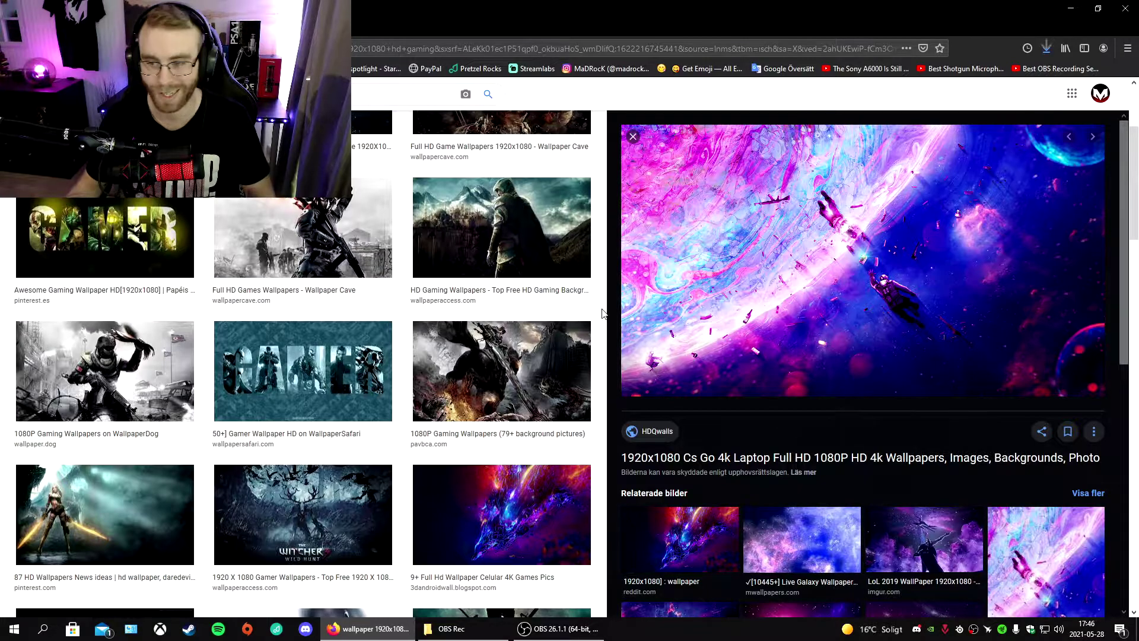
pyautogui.click(536, 630)
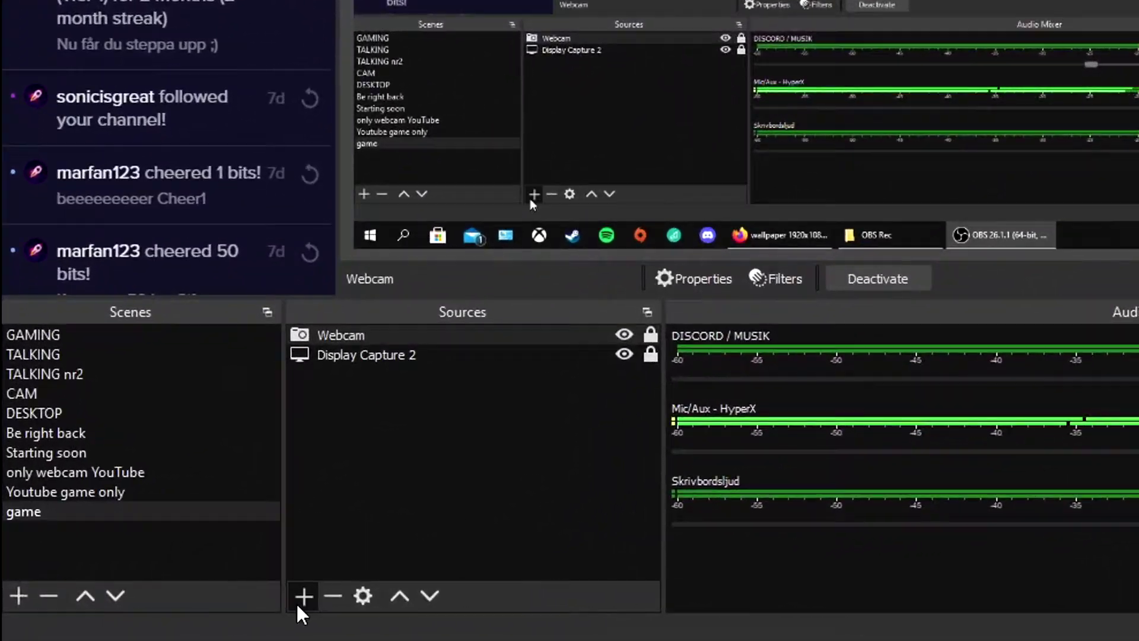
# Add an Image source named 'text pic' that uses the downloaded space wallpaper file
pyautogui.click(300, 603)
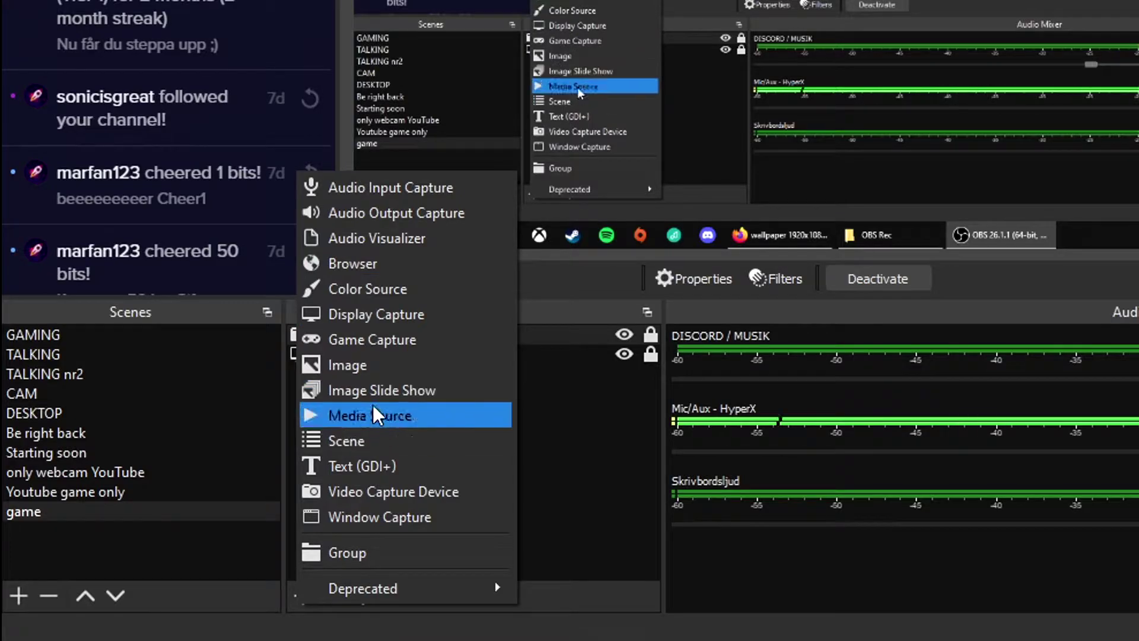
pyautogui.click(368, 369)
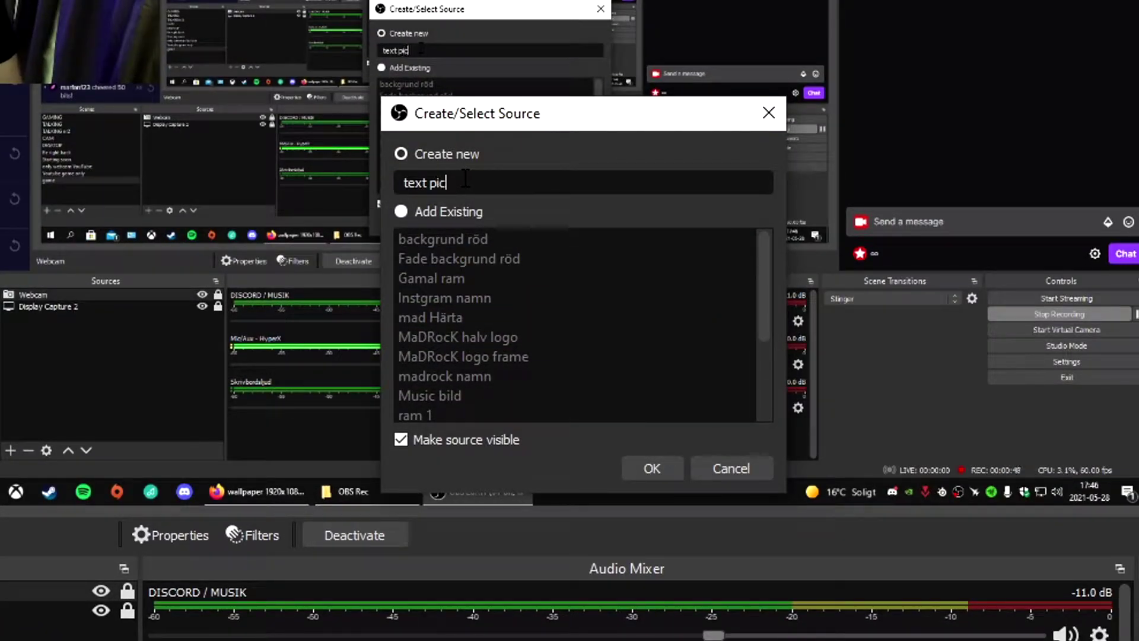
pyautogui.click(646, 467)
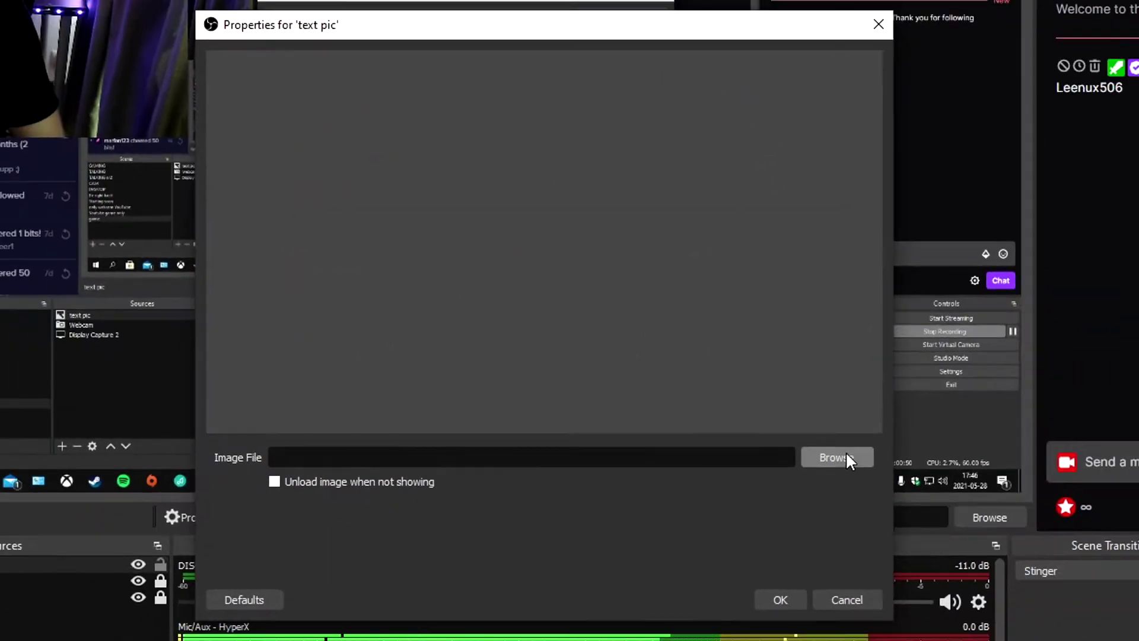
pyautogui.click(843, 460)
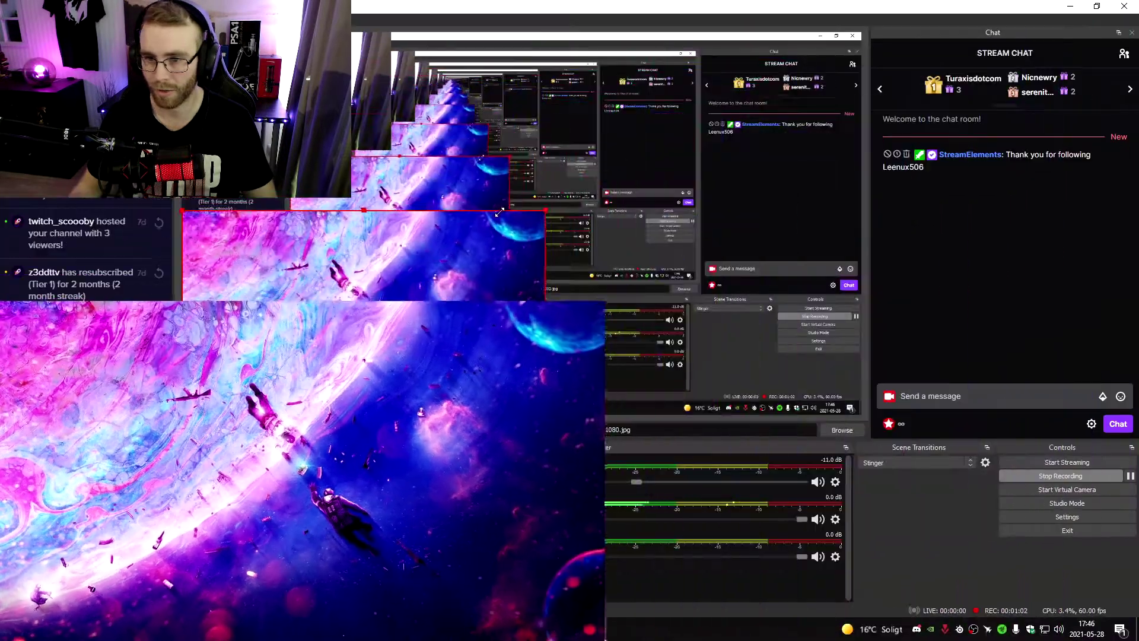
# Reposition the wallpaper and centre the webcam over it in the preview
pyautogui.moveTo(501, 212); pyautogui.dragTo(884, 211)
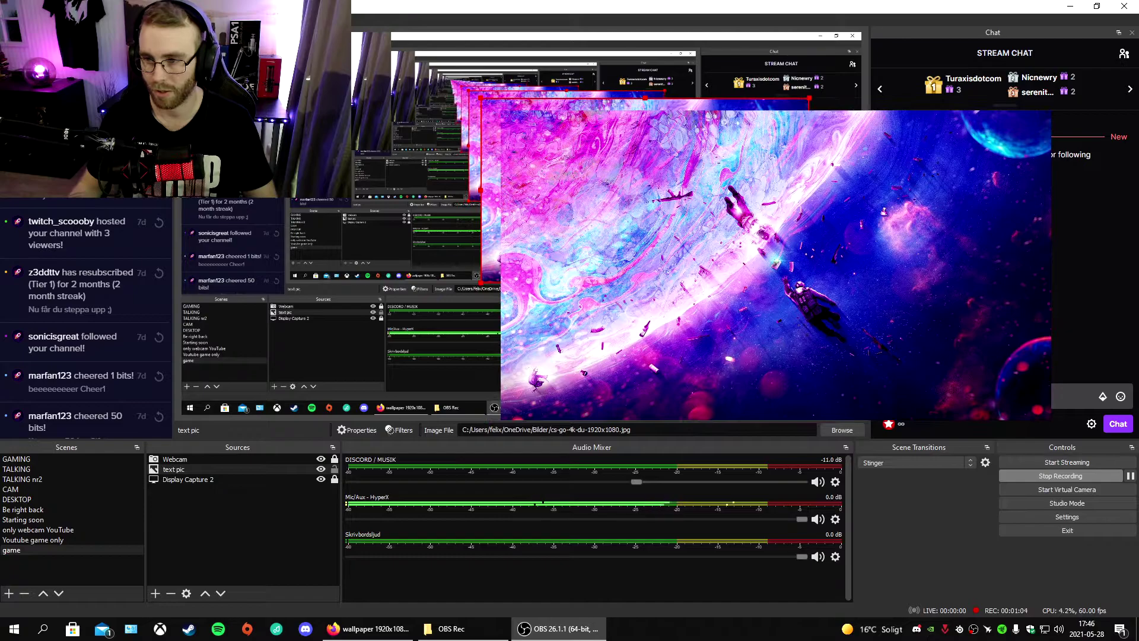
pyautogui.moveTo(884, 211)
pyautogui.mouseDown()
pyautogui.moveTo(676, 175)
pyautogui.moveTo(703, 107)
pyautogui.mouseUp()
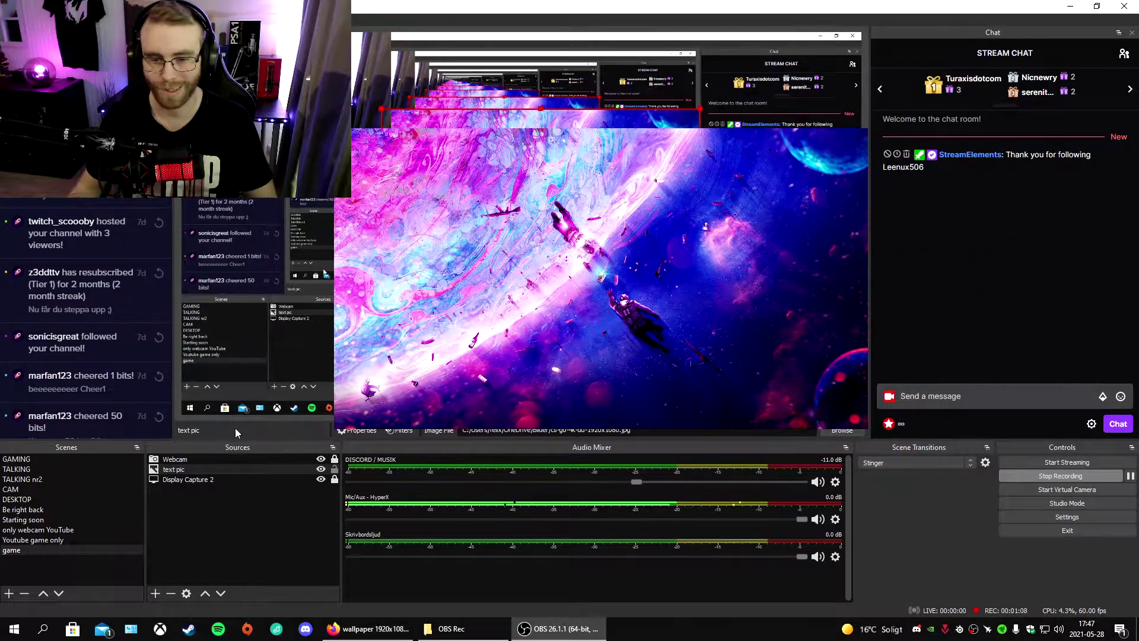
pyautogui.moveTo(178, 98); pyautogui.dragTo(587, 276)
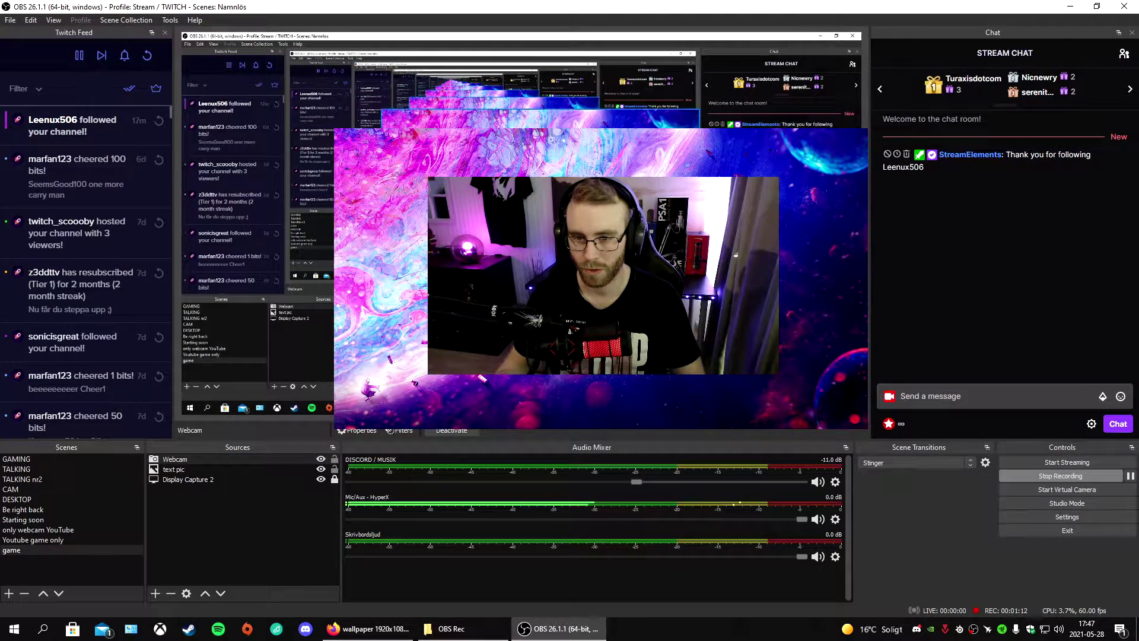
pyautogui.moveTo(624, 401); pyautogui.dragTo(587, 445)
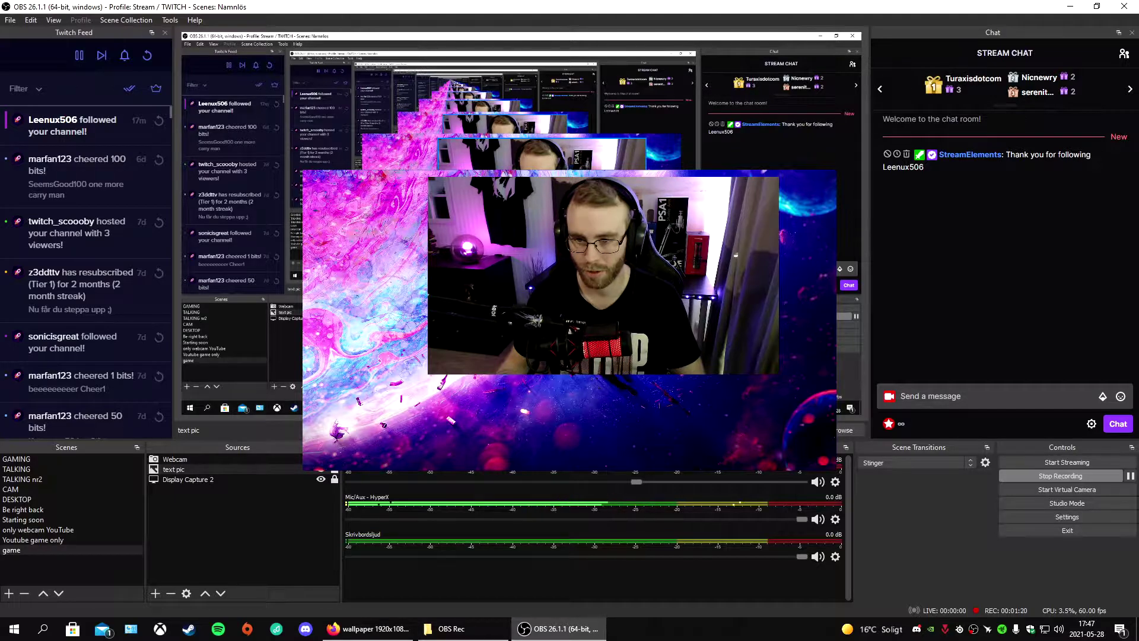
pyautogui.moveTo(605, 267); pyautogui.dragTo(569, 314)
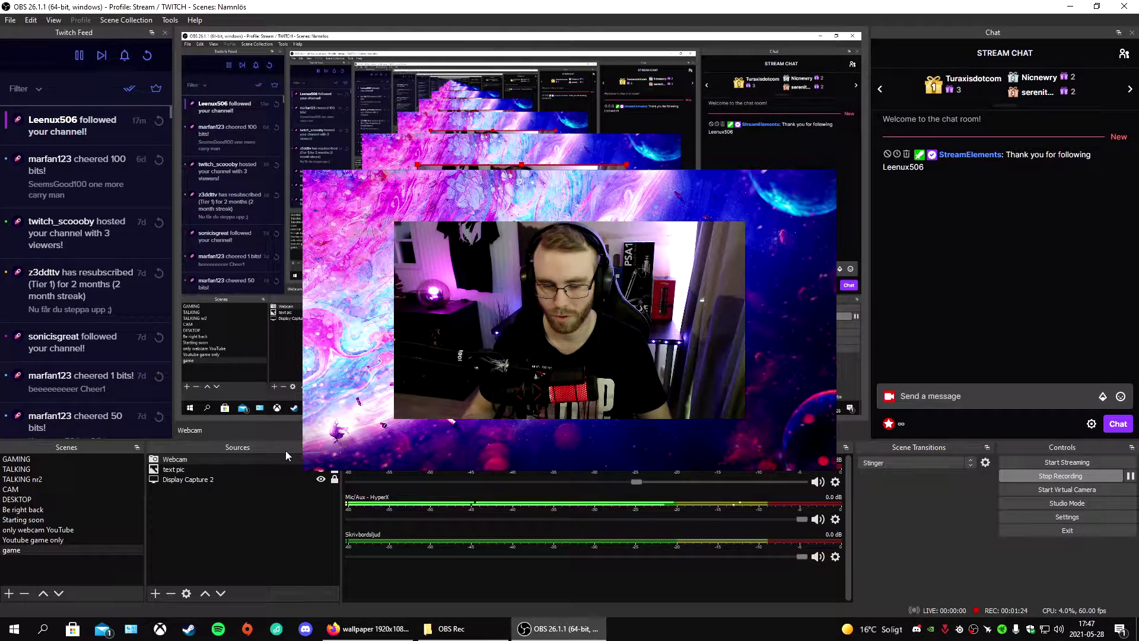
# Shrink the wallpaper from its corner and edge so it hugs the webcam
pyautogui.click(667, 153)
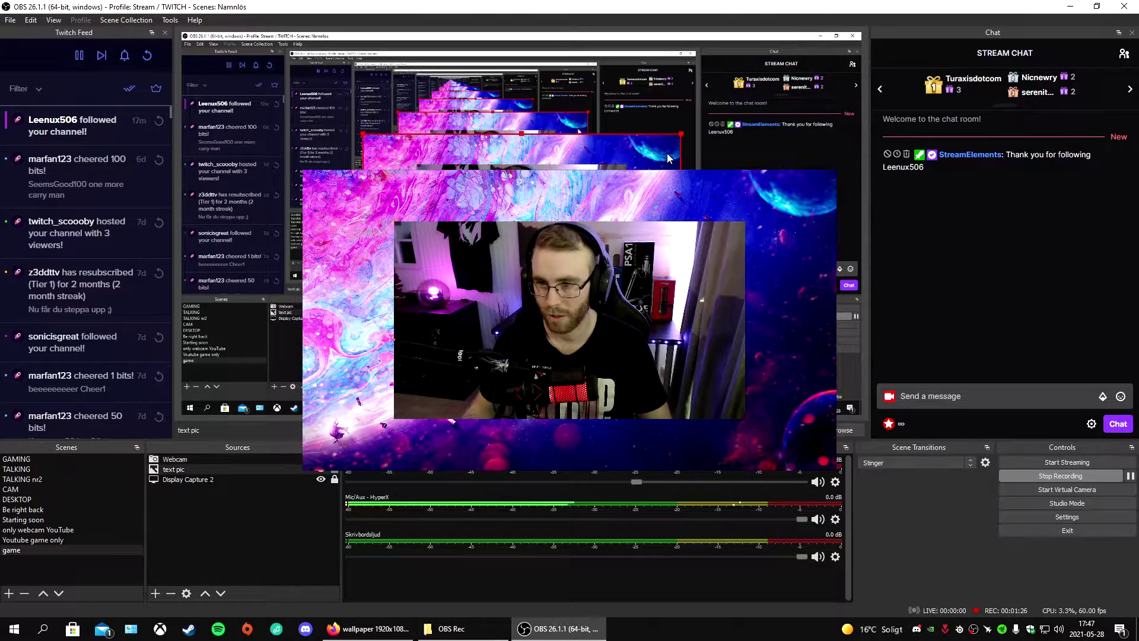
pyautogui.moveTo(681, 134); pyautogui.dragTo(620, 160)
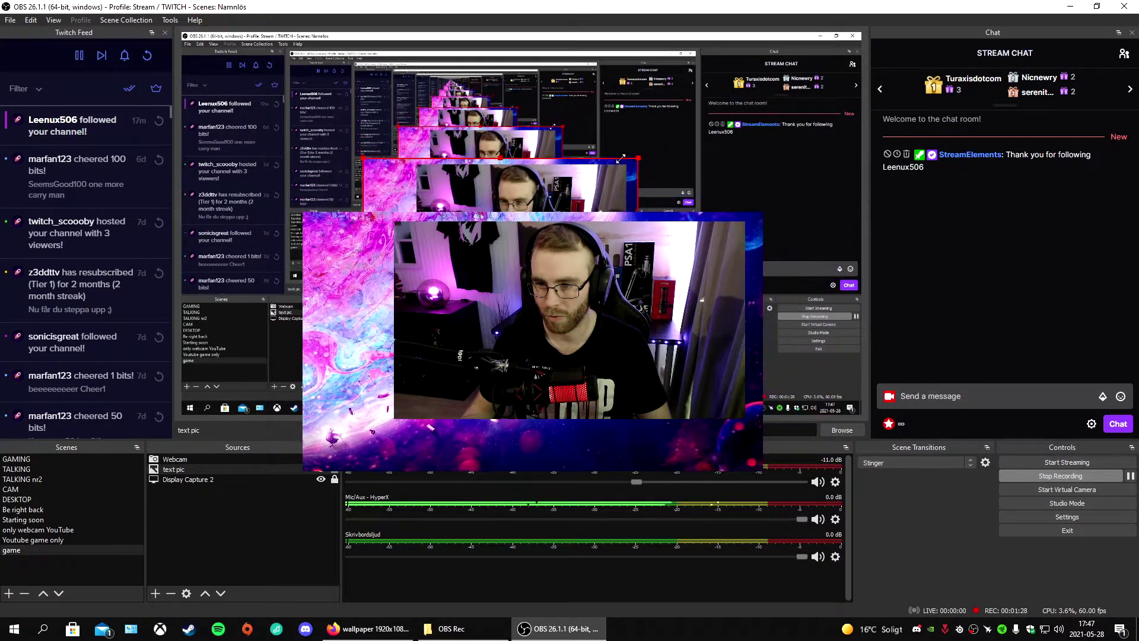
pyautogui.moveTo(302, 428); pyautogui.dragTo(369, 419)
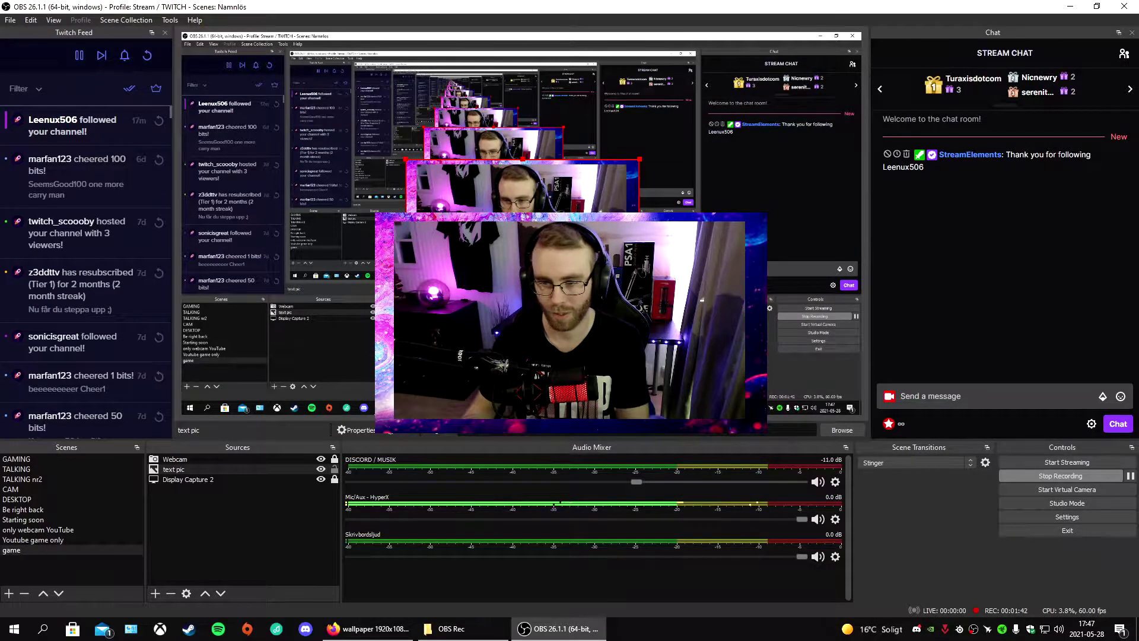
pyautogui.press('Escape')
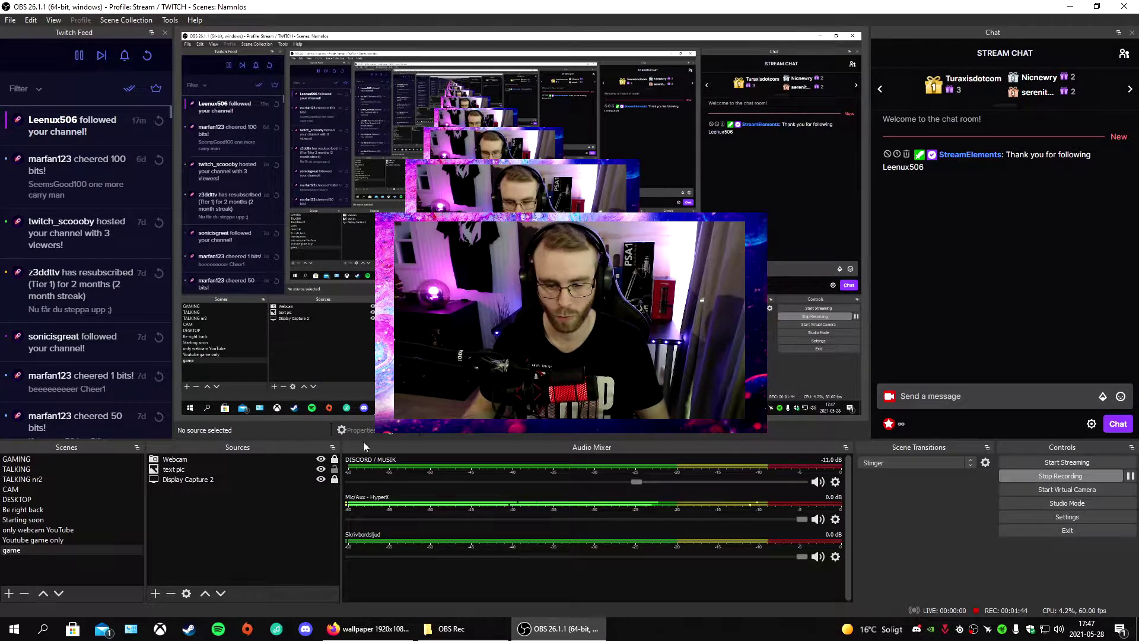
pyautogui.click(173, 470)
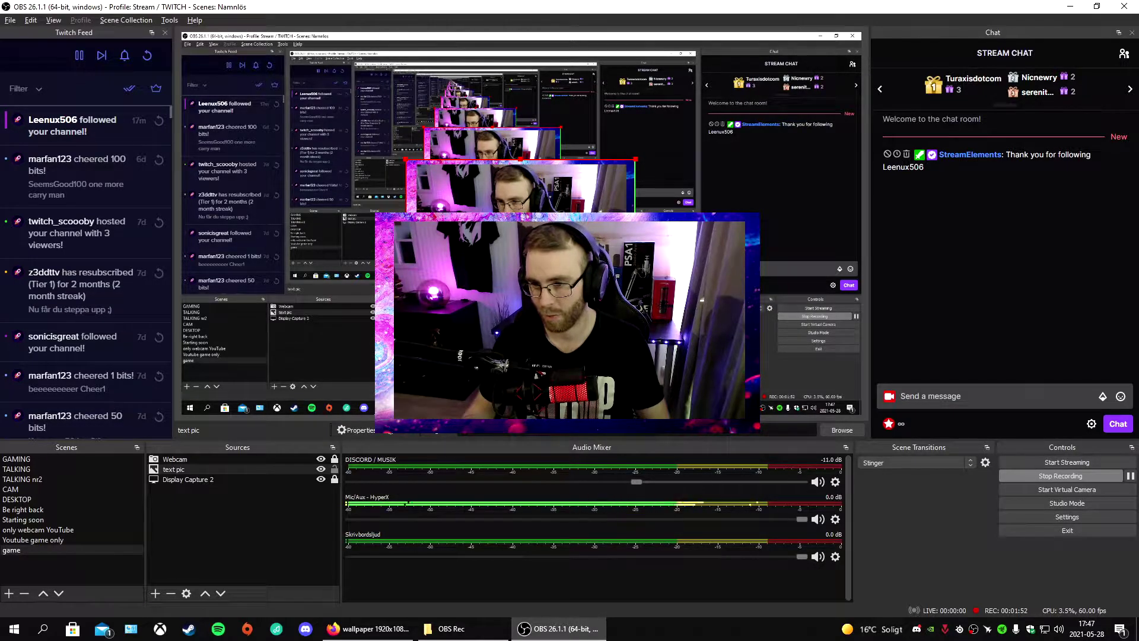
pyautogui.click(240, 535)
pyautogui.click(174, 469)
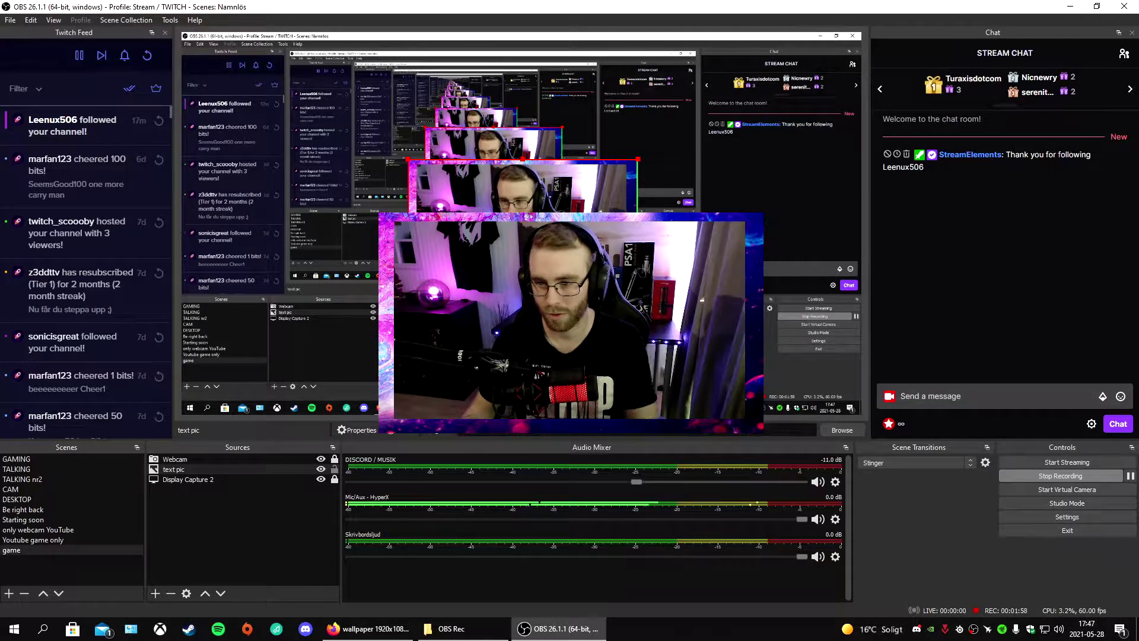
pyautogui.click(240, 535)
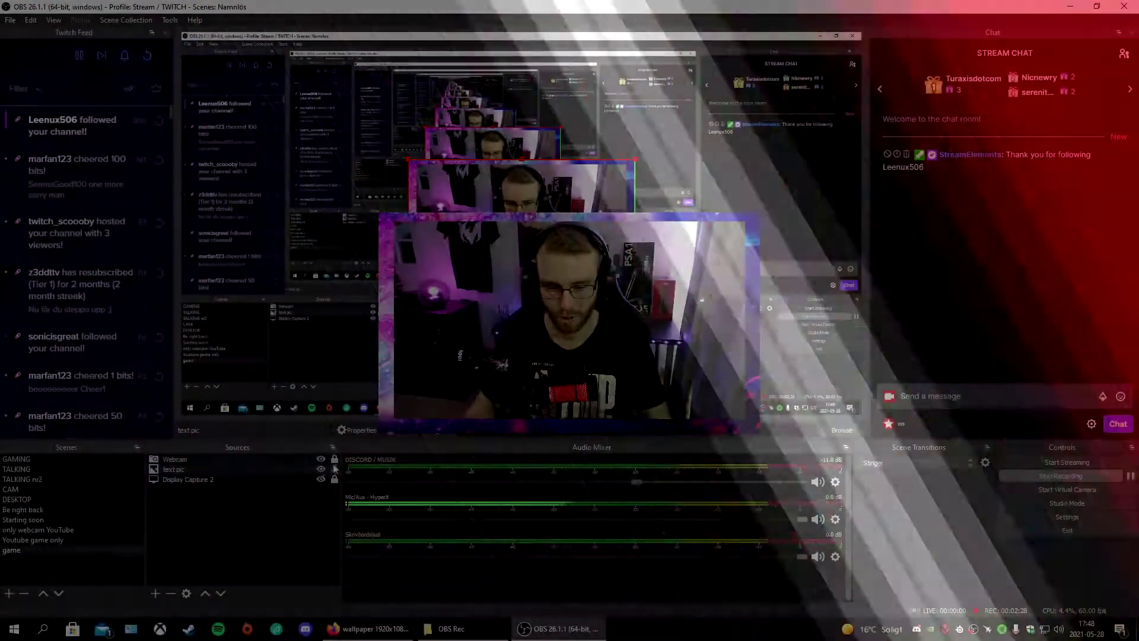
pyautogui.click(174, 468)
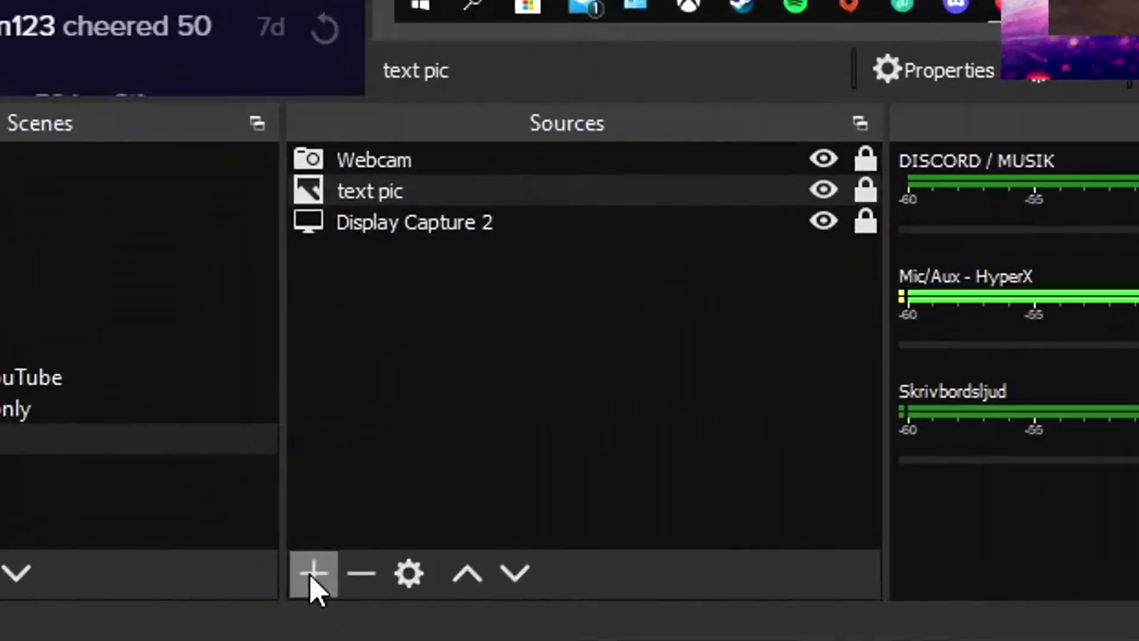
# Create a Group containing the Webcam source with text pic below it
pyautogui.click(155, 592)
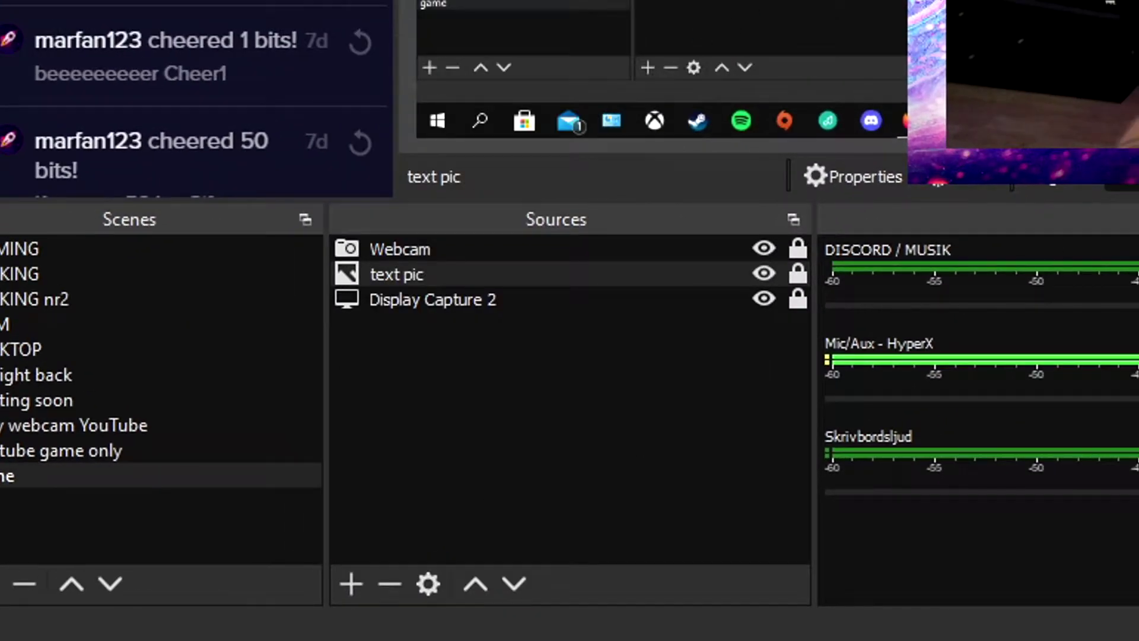
pyautogui.moveTo(426, 277); pyautogui.dragTo(436, 247)
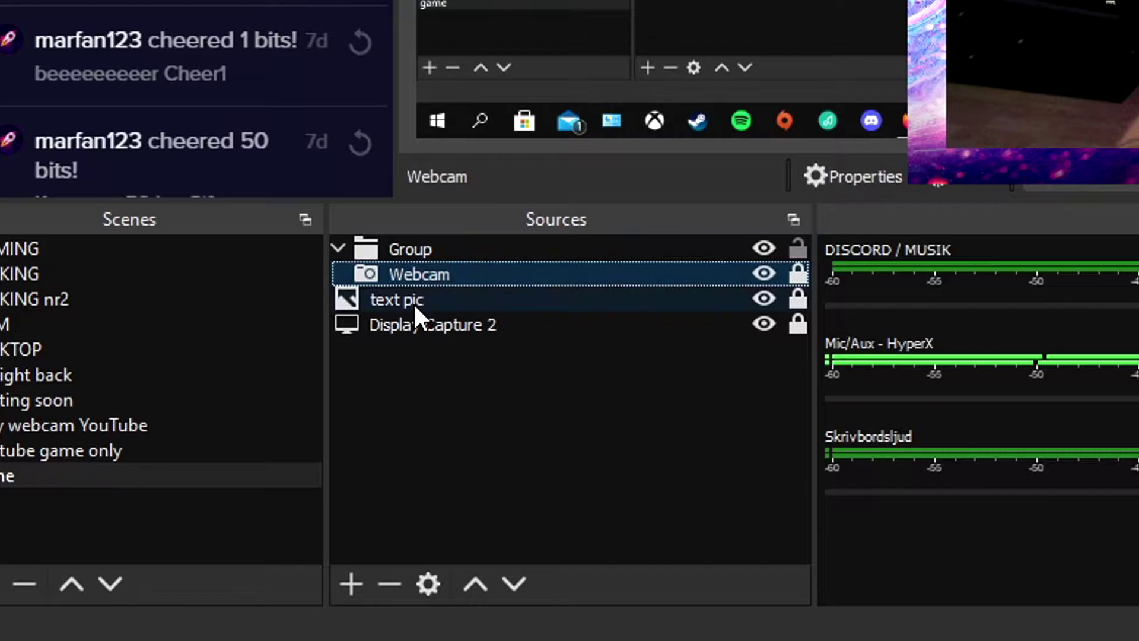
pyautogui.moveTo(414, 303); pyautogui.dragTo(429, 280)
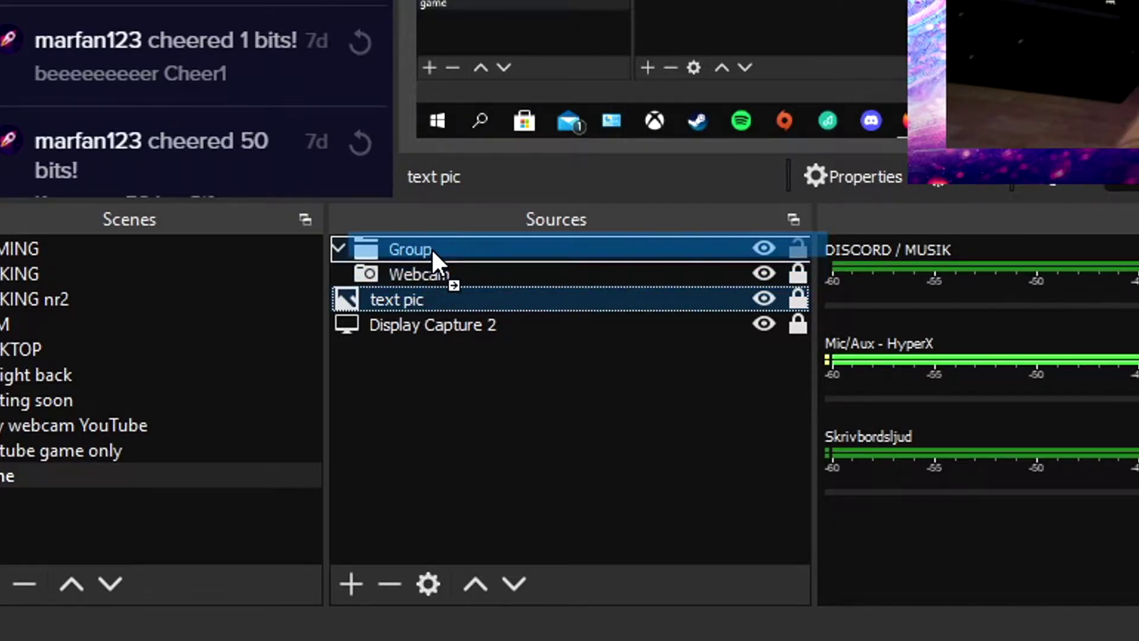
pyautogui.moveTo(432, 248); pyautogui.dragTo(430, 307)
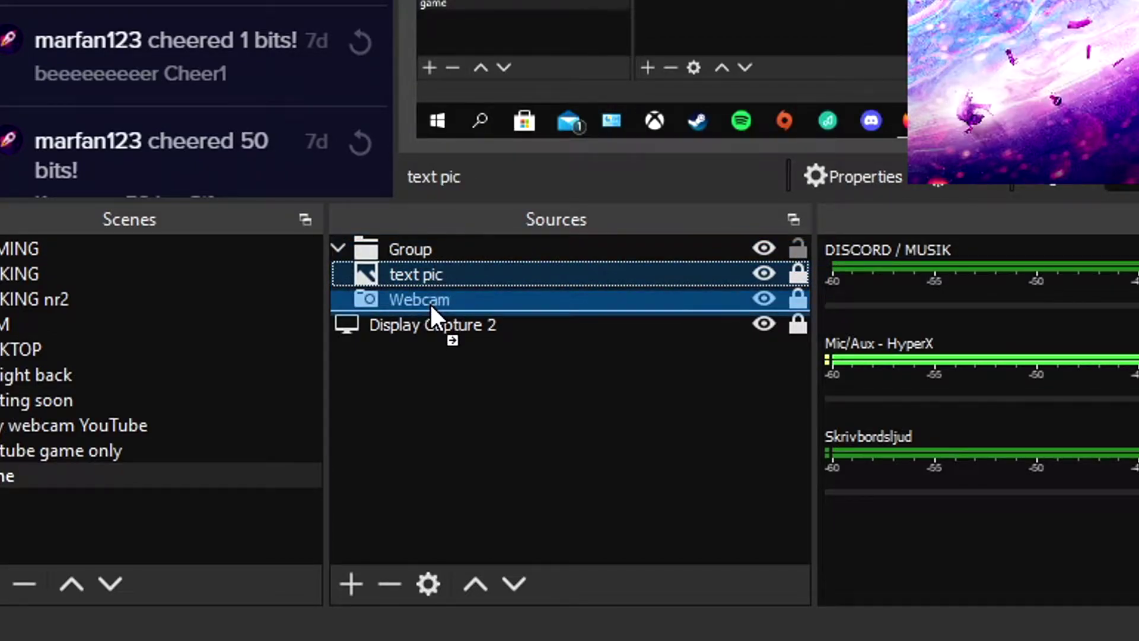
# Move the grouped framed webcam to the top-right, then expand the Group and pick text pic
pyautogui.click(339, 249)
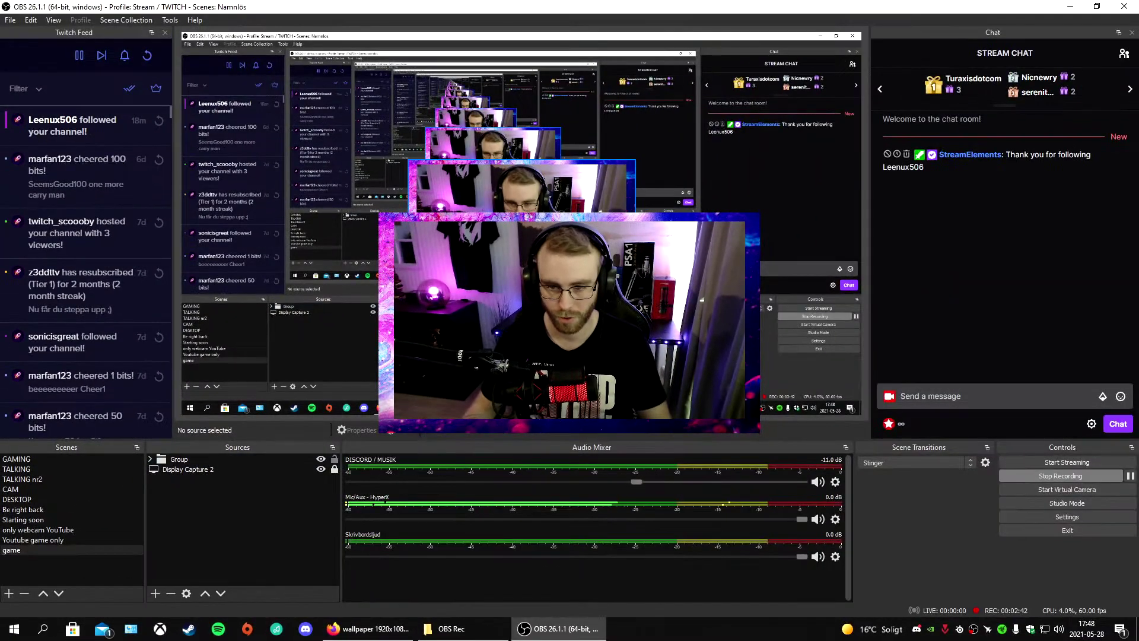
pyautogui.moveTo(569, 312); pyautogui.dragTo(944, 106)
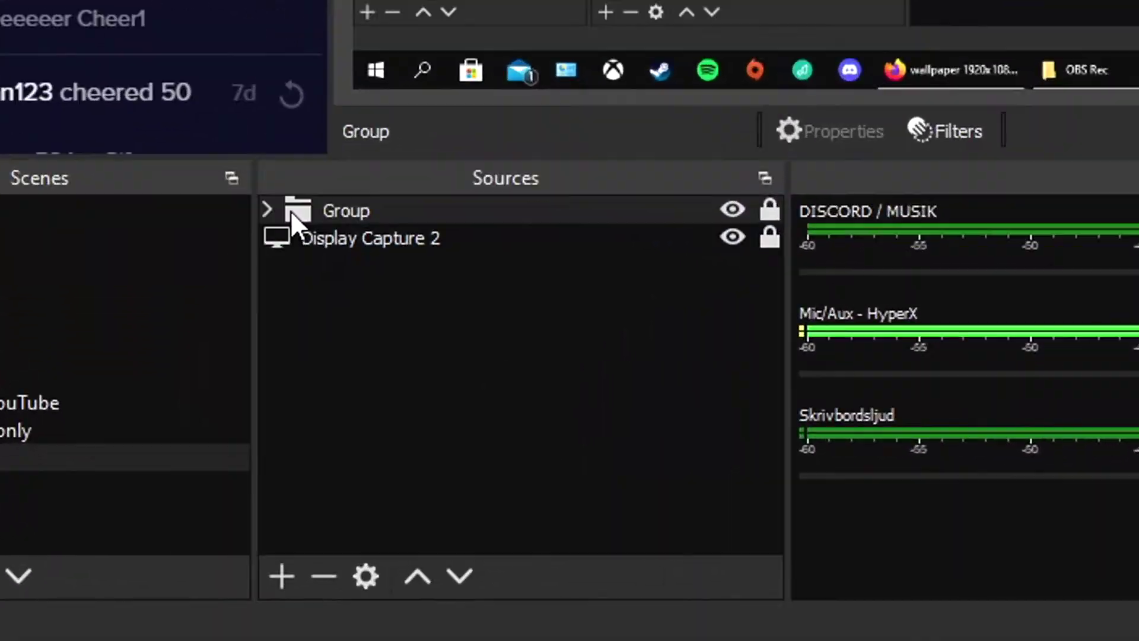
pyautogui.click(150, 459)
pyautogui.click(363, 263)
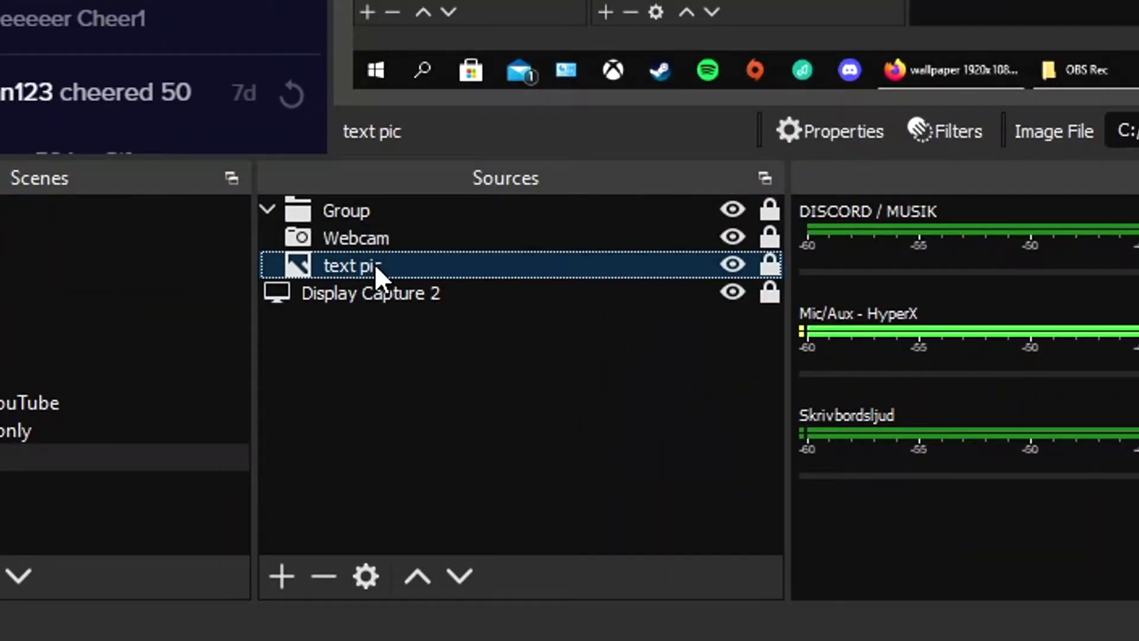
pyautogui.rightClick(375, 263)
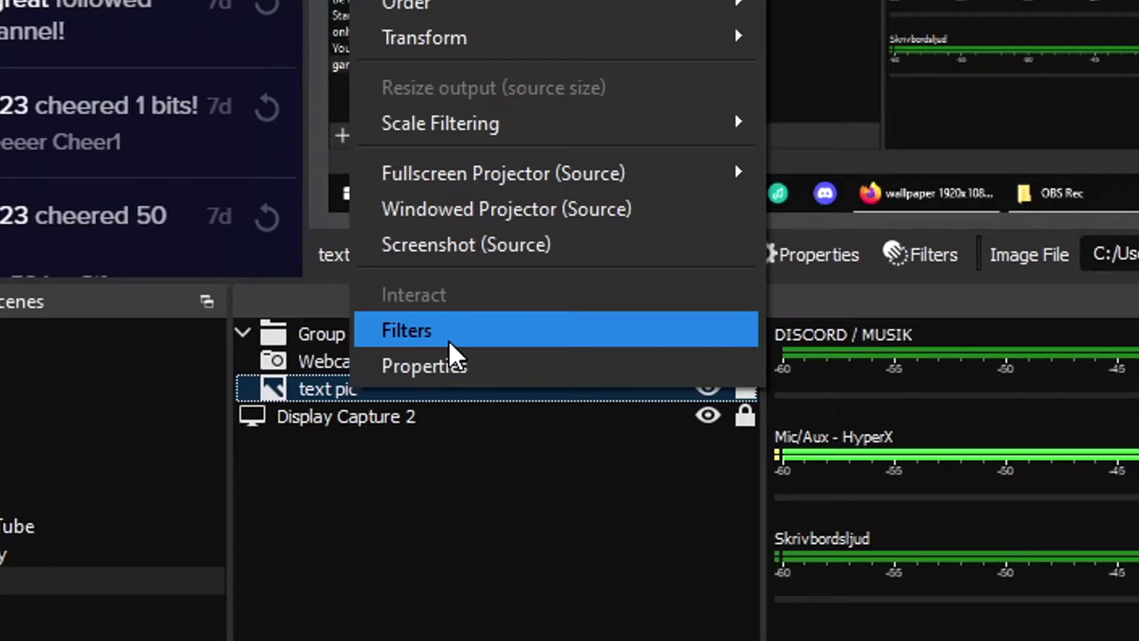
# Add a Sharpen filter to text pic and set its sharpness to about 0,14
pyautogui.click(449, 331)
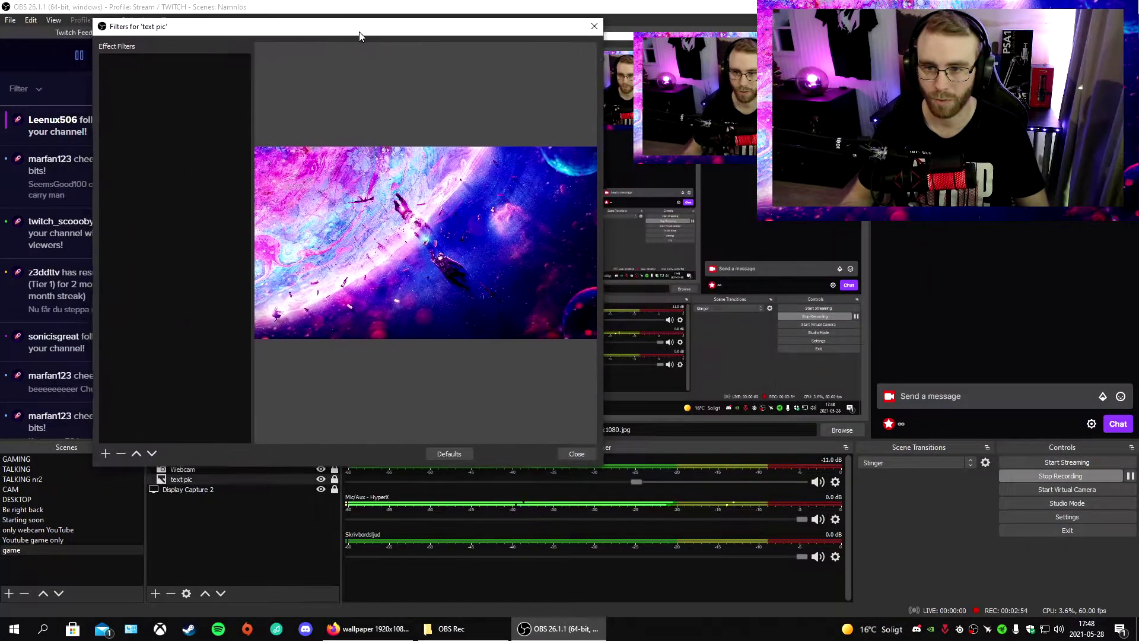
pyautogui.moveTo(358, 31); pyautogui.dragTo(367, 25)
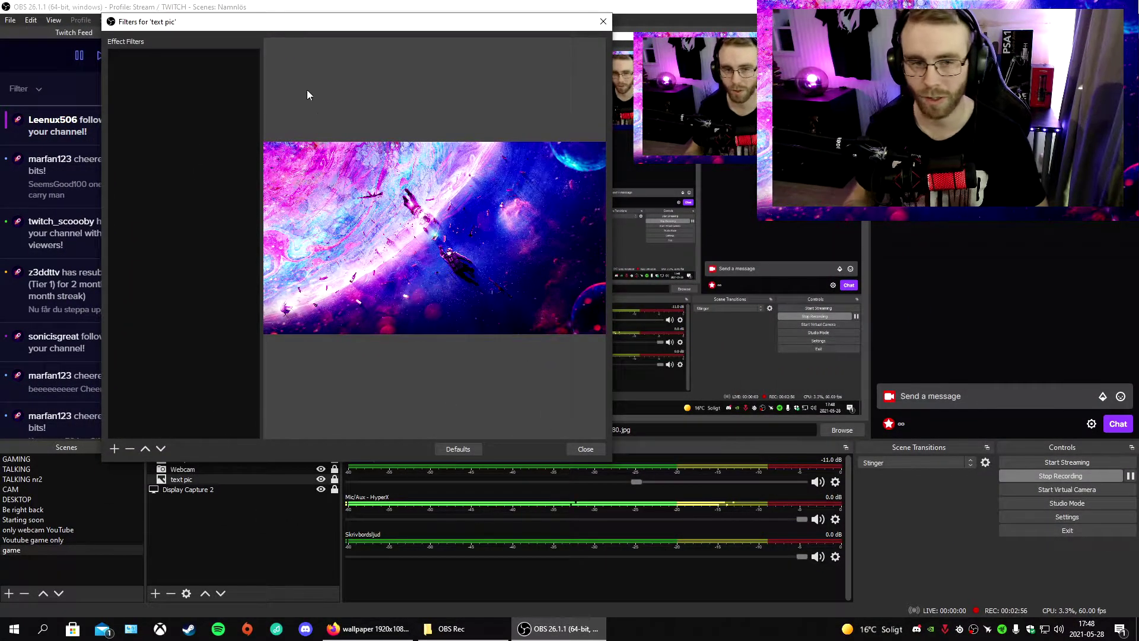
pyautogui.click(114, 449)
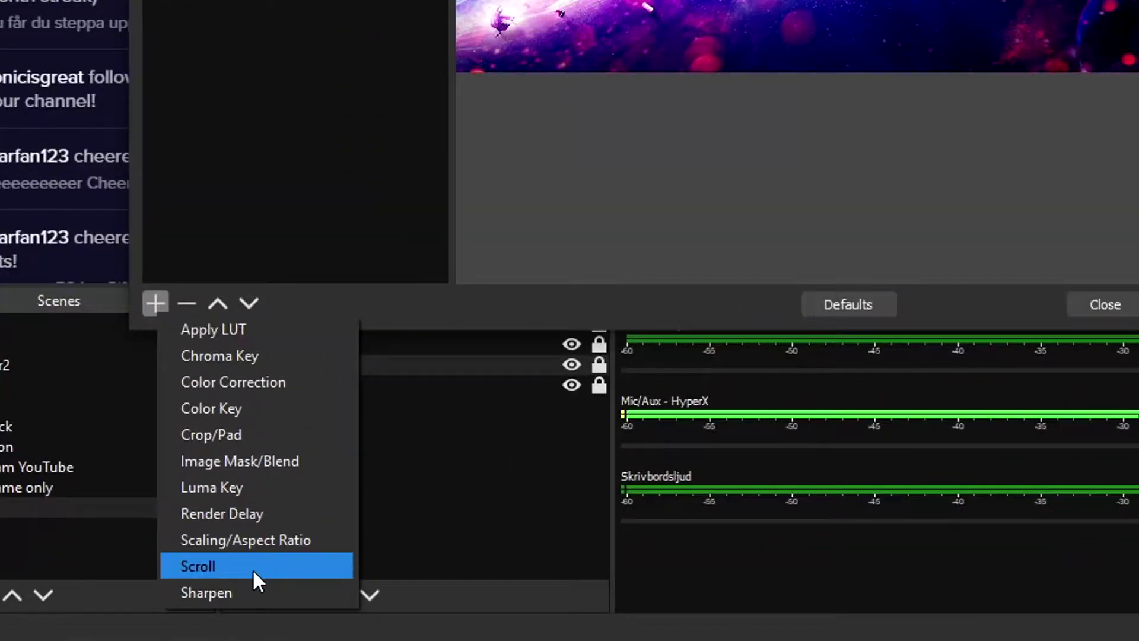
pyautogui.click(231, 591)
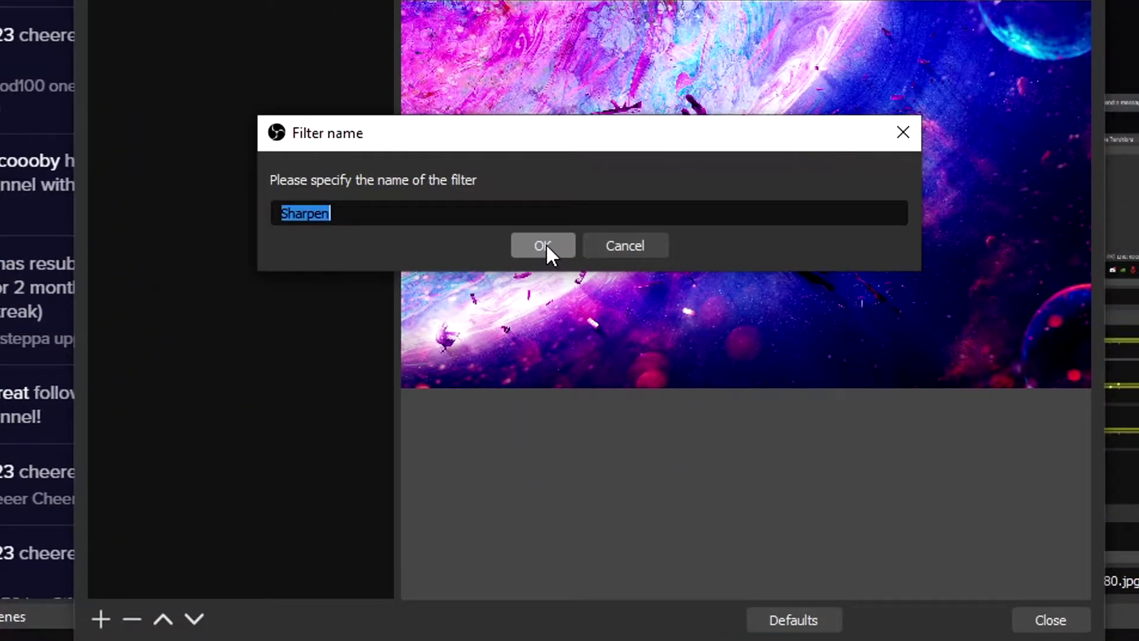
pyautogui.click(546, 243)
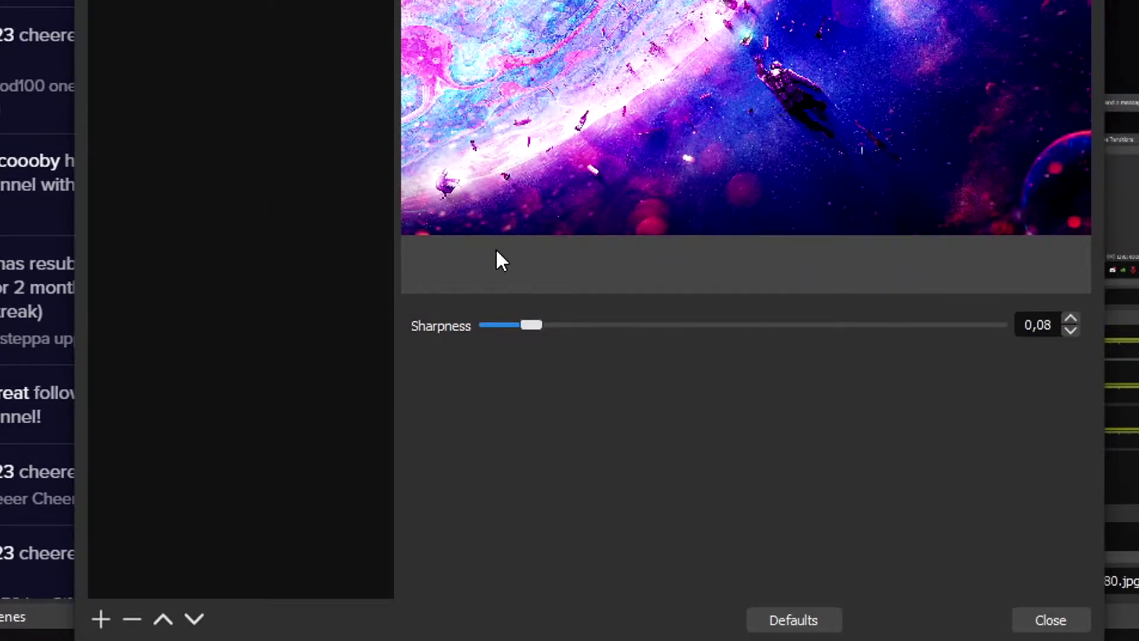
pyautogui.moveTo(529, 326); pyautogui.dragTo(541, 326)
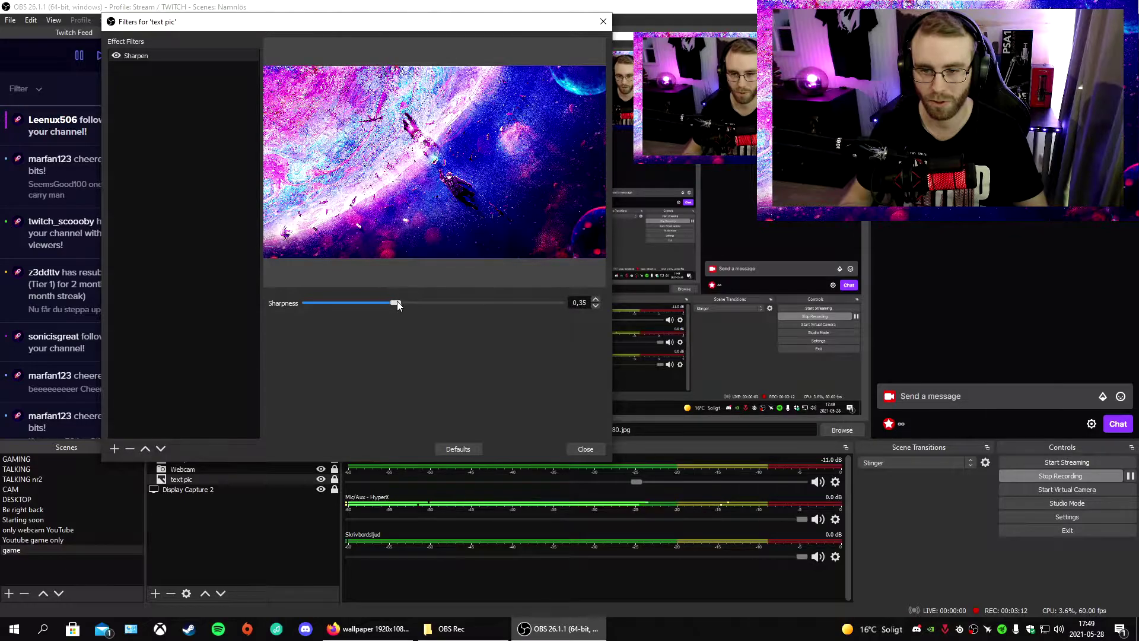
pyautogui.moveTo(397, 303)
pyautogui.mouseDown()
pyautogui.moveTo(280, 303)
pyautogui.moveTo(387, 303)
pyautogui.moveTo(307, 303)
pyautogui.mouseUp()
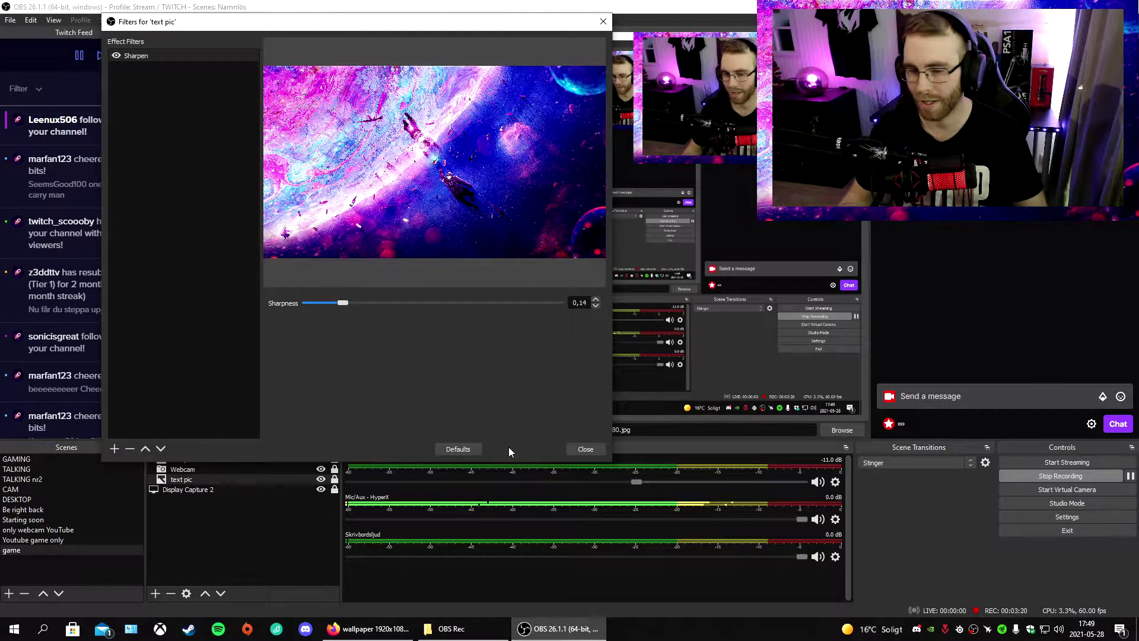
pyautogui.click(113, 451)
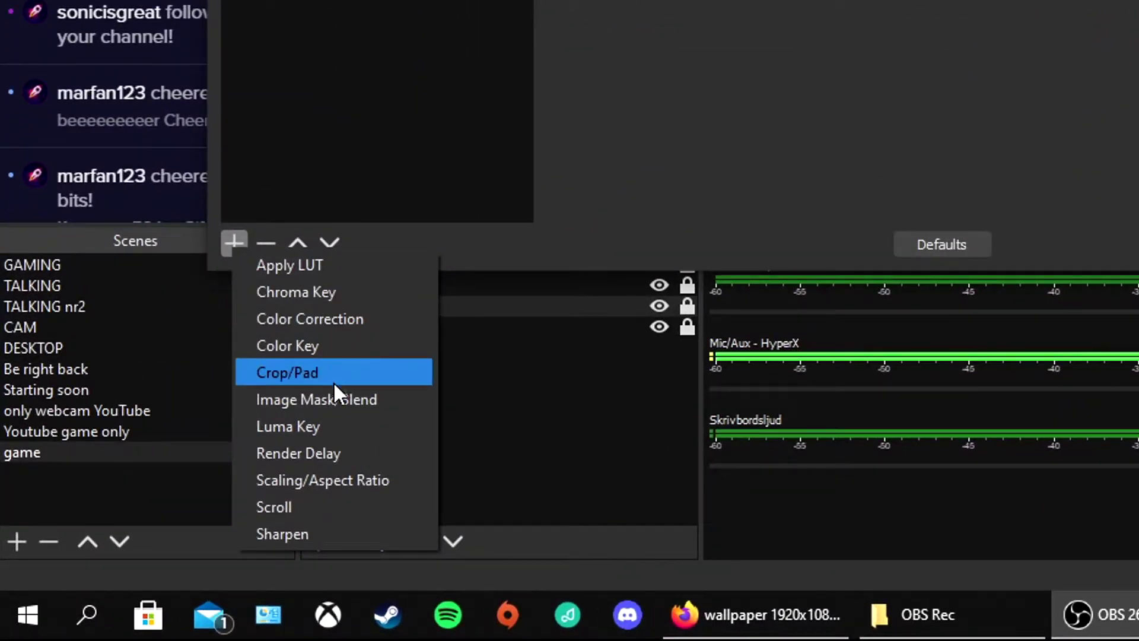
# Add a Color Correction filter with tweaked gamma and brightness and saturation 0,38
pyautogui.click(317, 327)
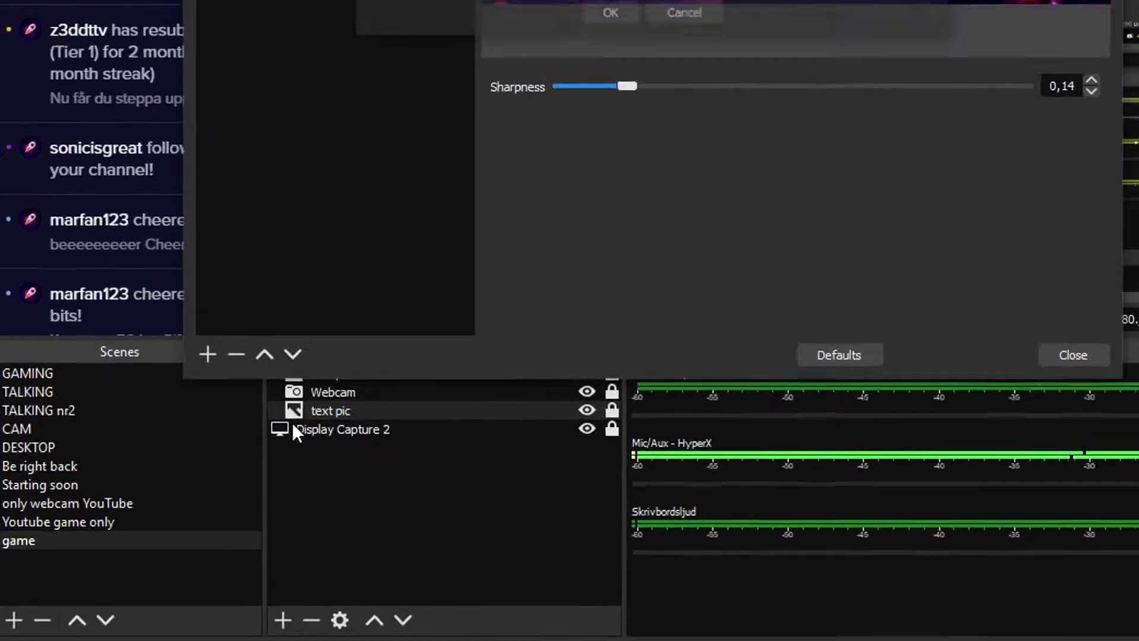
pyautogui.click(447, 336)
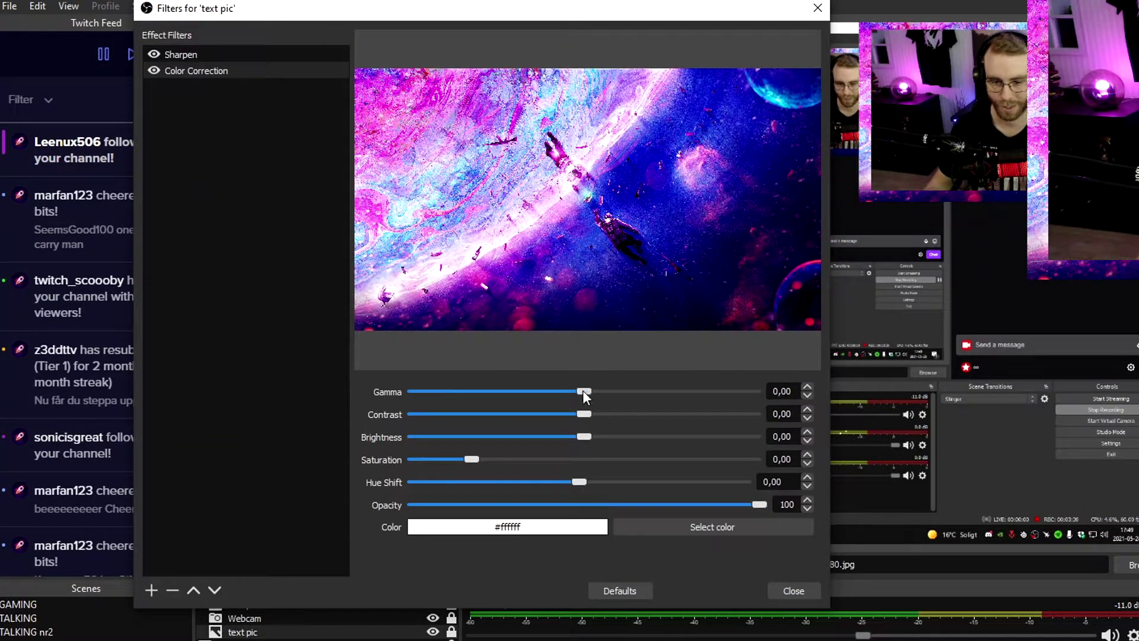
pyautogui.moveTo(583, 390)
pyautogui.mouseDown()
pyautogui.moveTo(631, 391)
pyautogui.moveTo(578, 394)
pyautogui.moveTo(598, 415)
pyautogui.mouseUp()
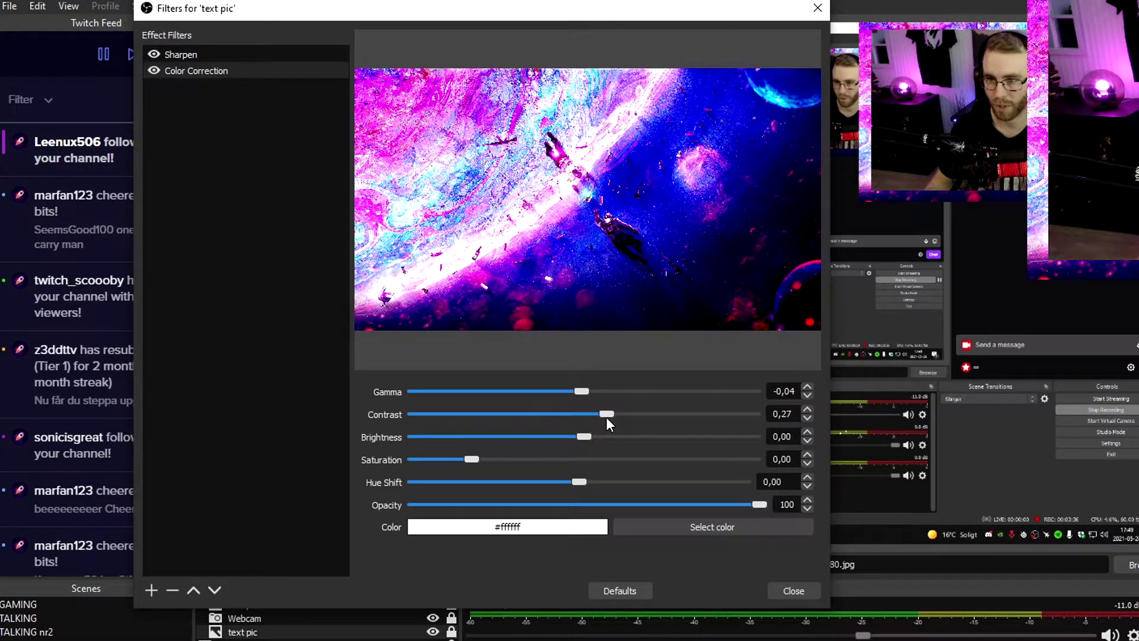
pyautogui.moveTo(585, 436); pyautogui.dragTo(583, 437)
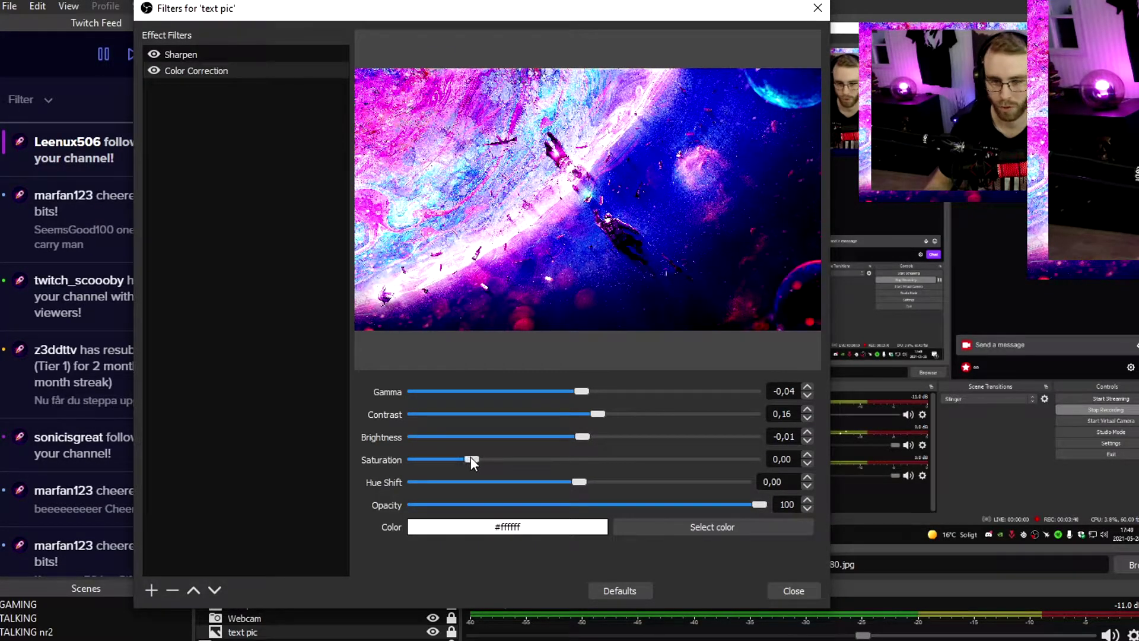
pyautogui.moveTo(469, 459); pyautogui.dragTo(492, 460)
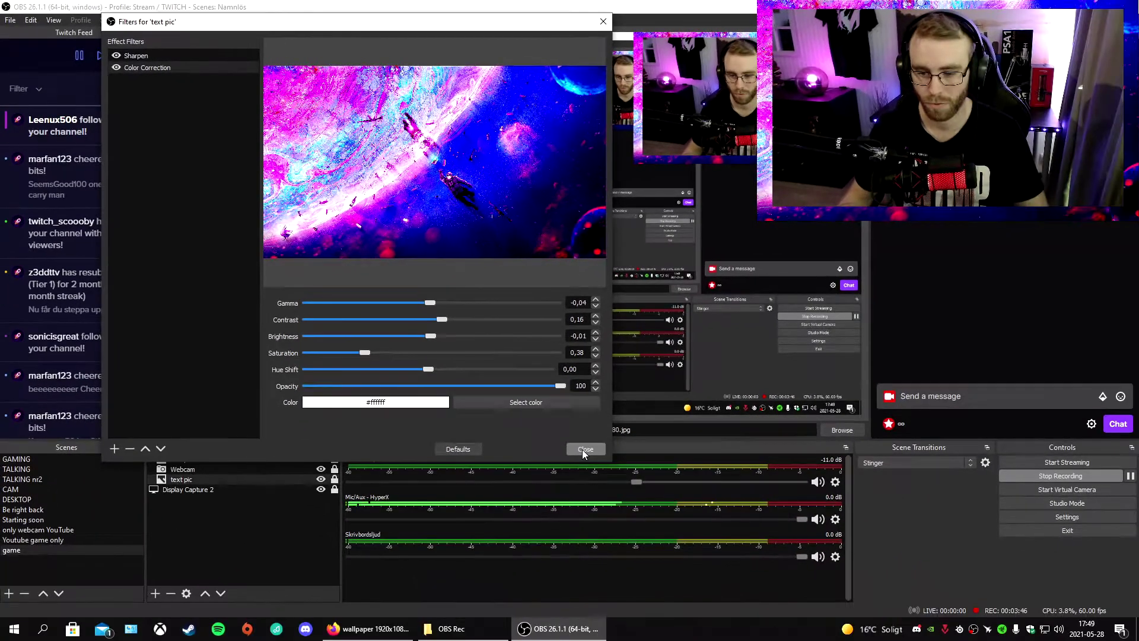
# Close the filters and scale the text pic wallpaper up around the webcam
pyautogui.click(576, 450)
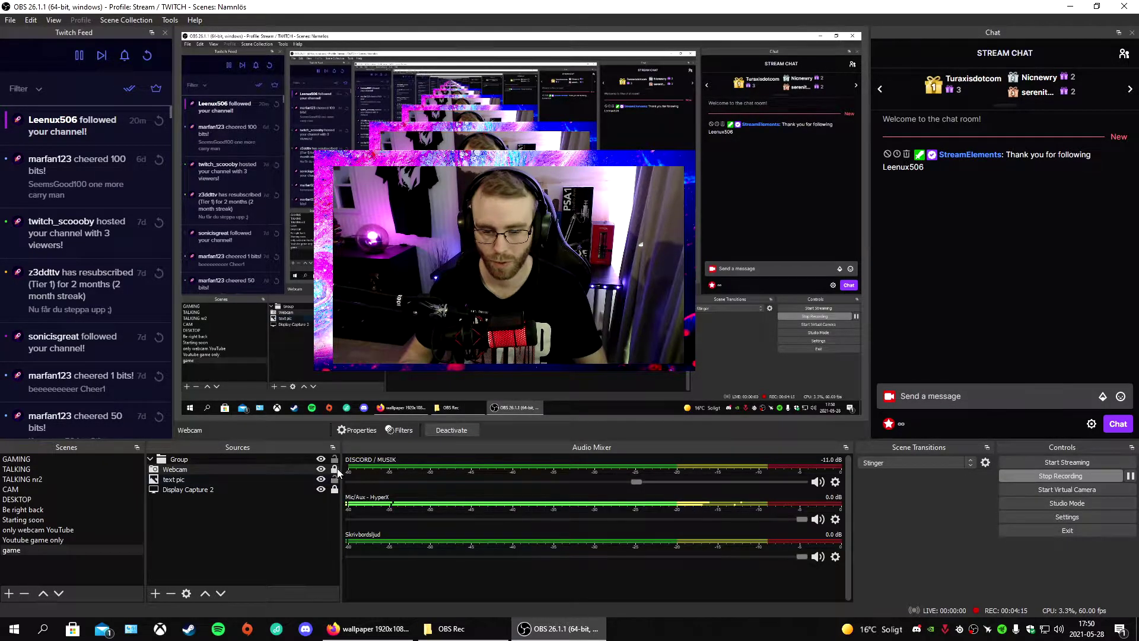
pyautogui.click(376, 141)
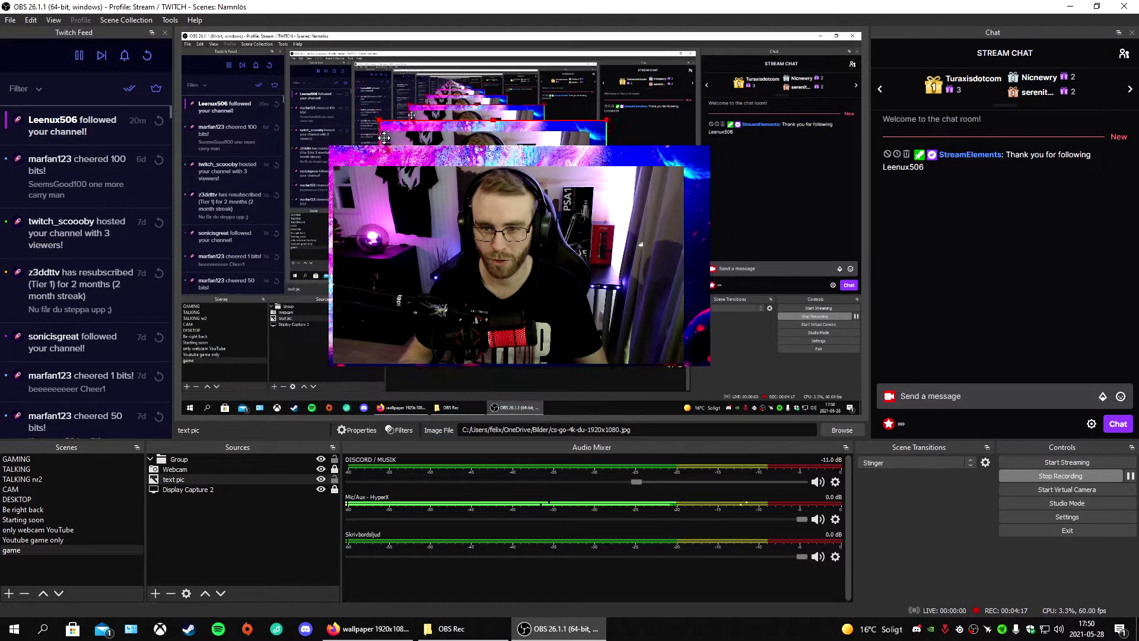
pyautogui.moveTo(377, 142); pyautogui.dragTo(374, 141)
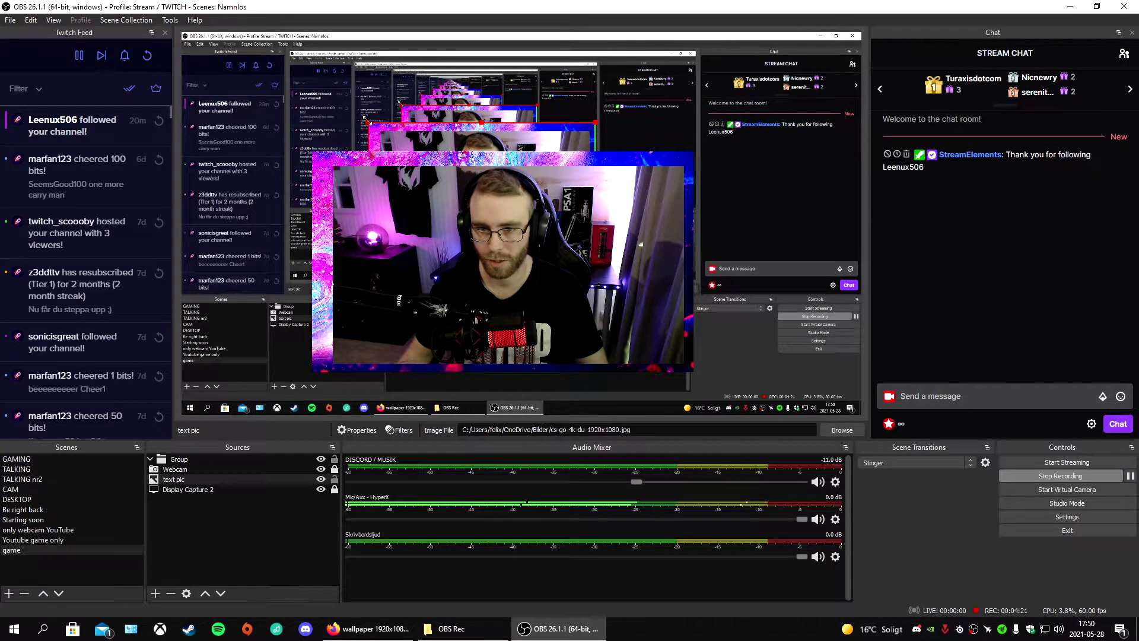
pyautogui.moveTo(366, 118); pyautogui.dragTo(359, 112)
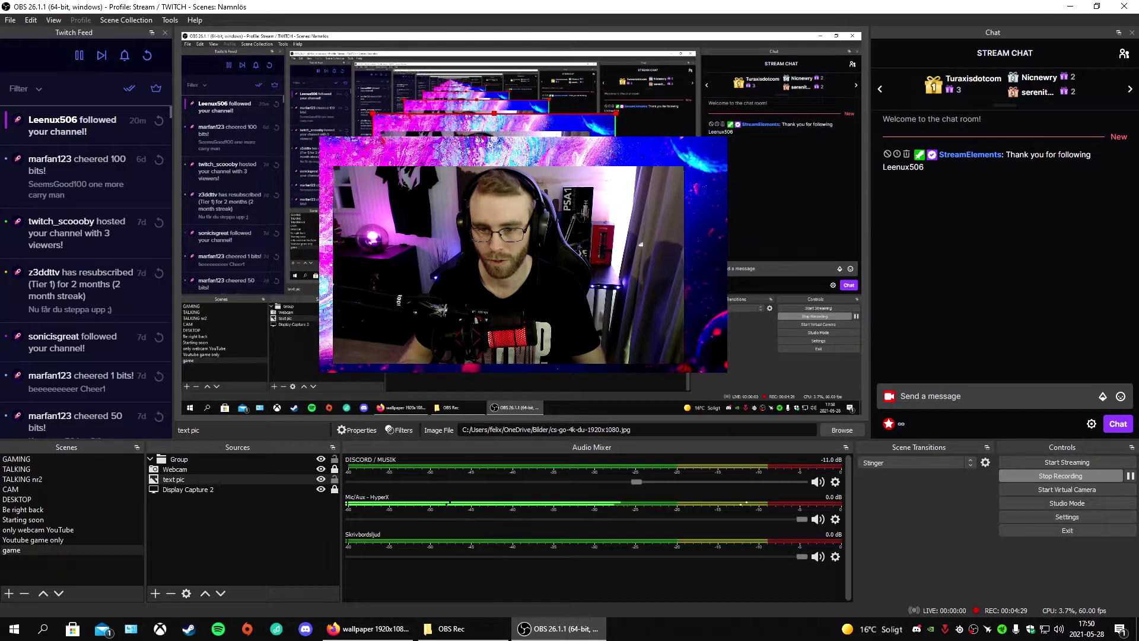
pyautogui.click(154, 594)
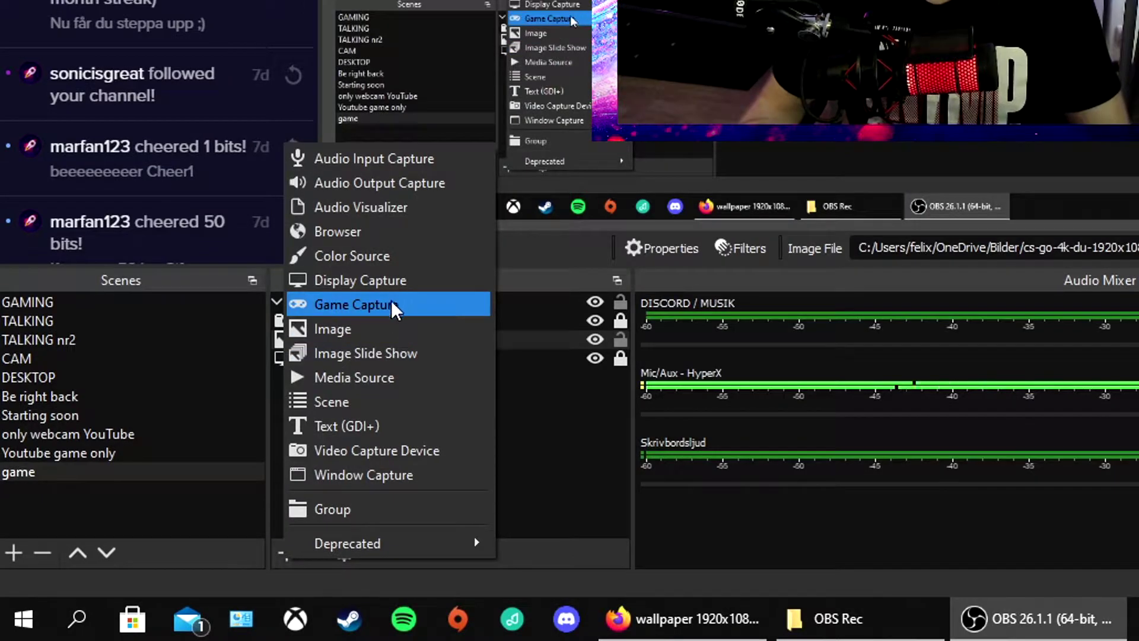
# Add a Text (GDI+) source reading 'HELOO YOUTUBE'
pyautogui.click(357, 424)
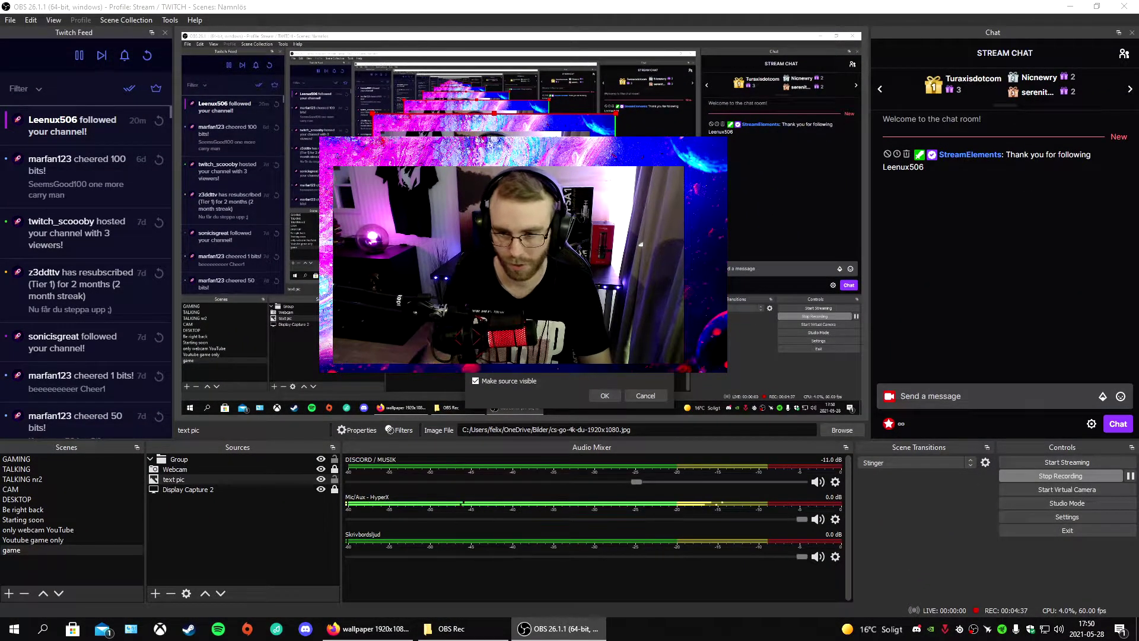
pyautogui.click(604, 395)
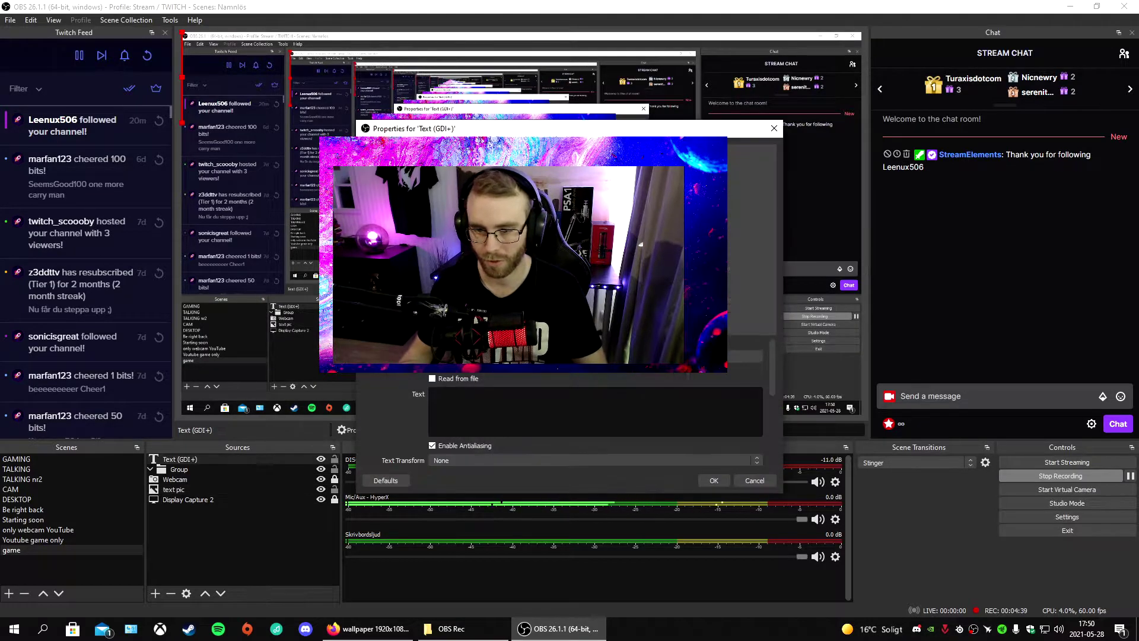
pyautogui.click(590, 378)
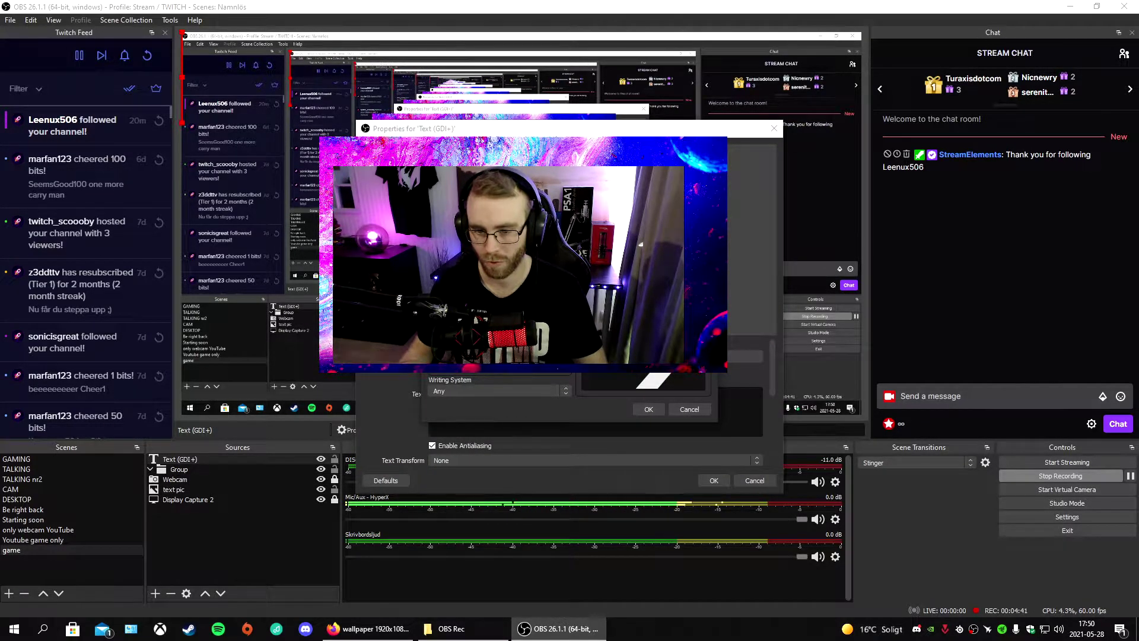
pyautogui.click(685, 409)
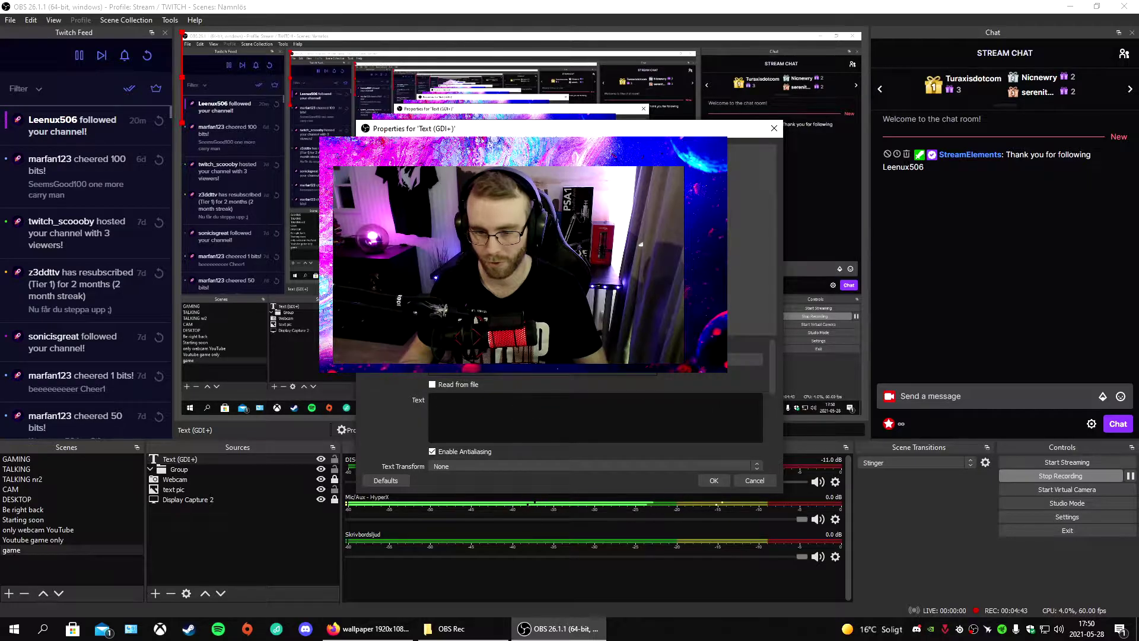
pyautogui.write('HELOO')
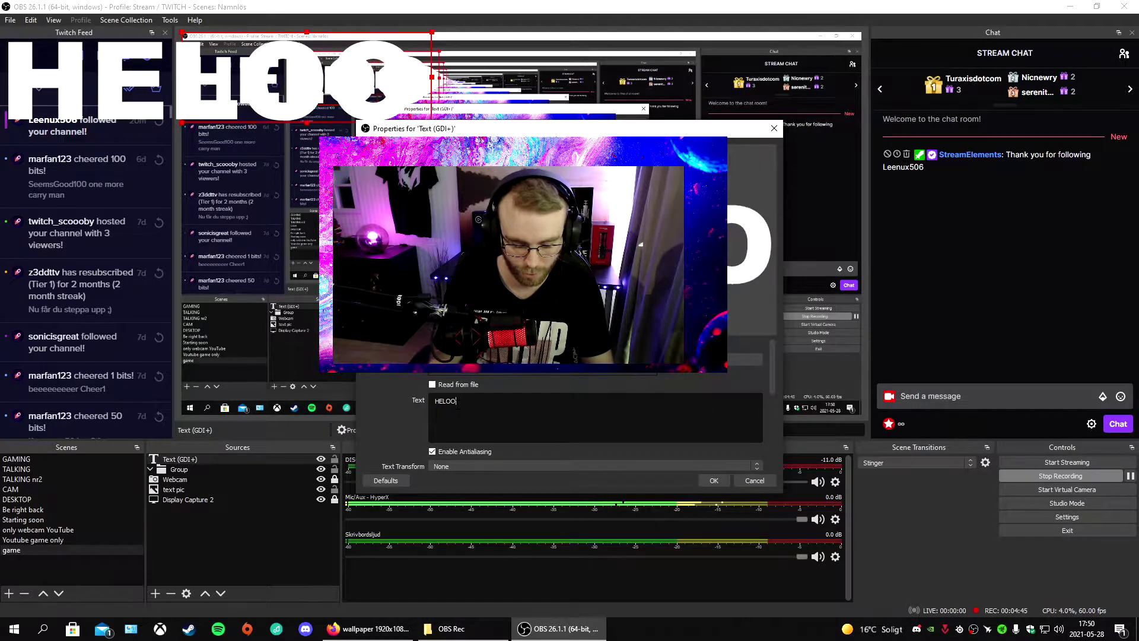
pyautogui.write(' YOUTUBE')
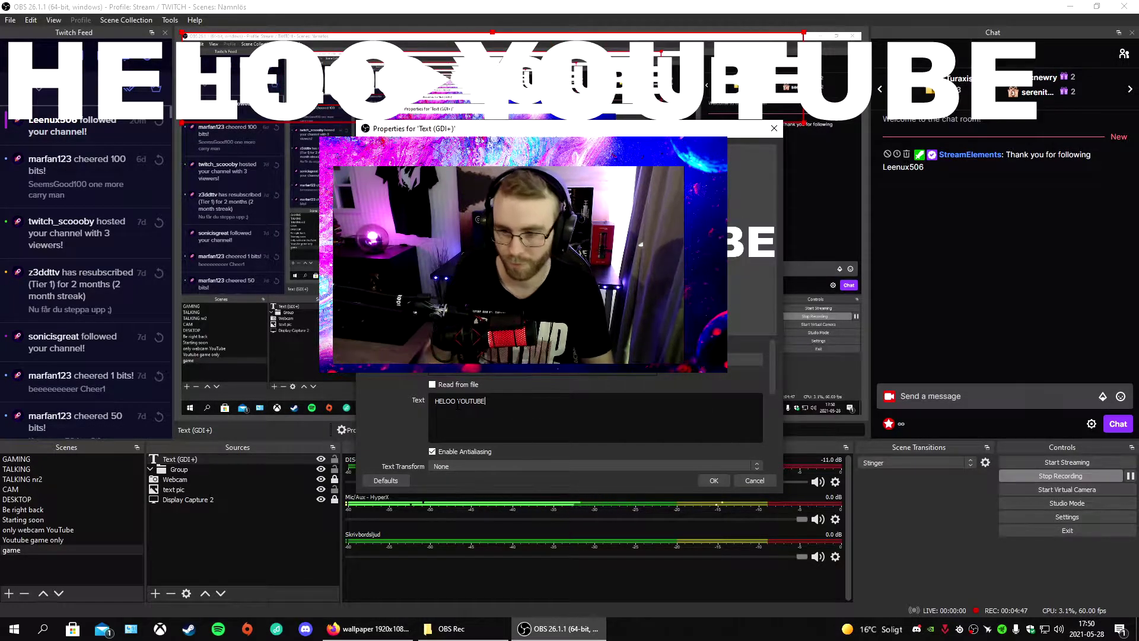
pyautogui.click(714, 480)
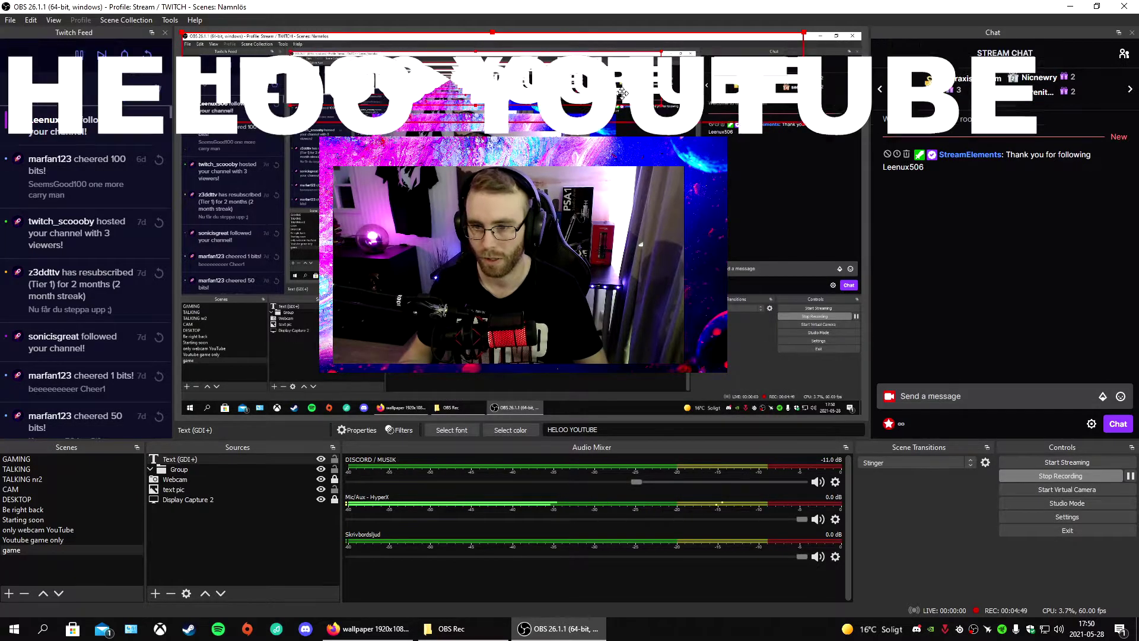
# Shrink the title and place it across the top-left of the webcam frame
pyautogui.moveTo(621, 92)
pyautogui.mouseDown()
pyautogui.moveTo(329, 275)
pyautogui.moveTo(485, 129)
pyautogui.mouseUp()
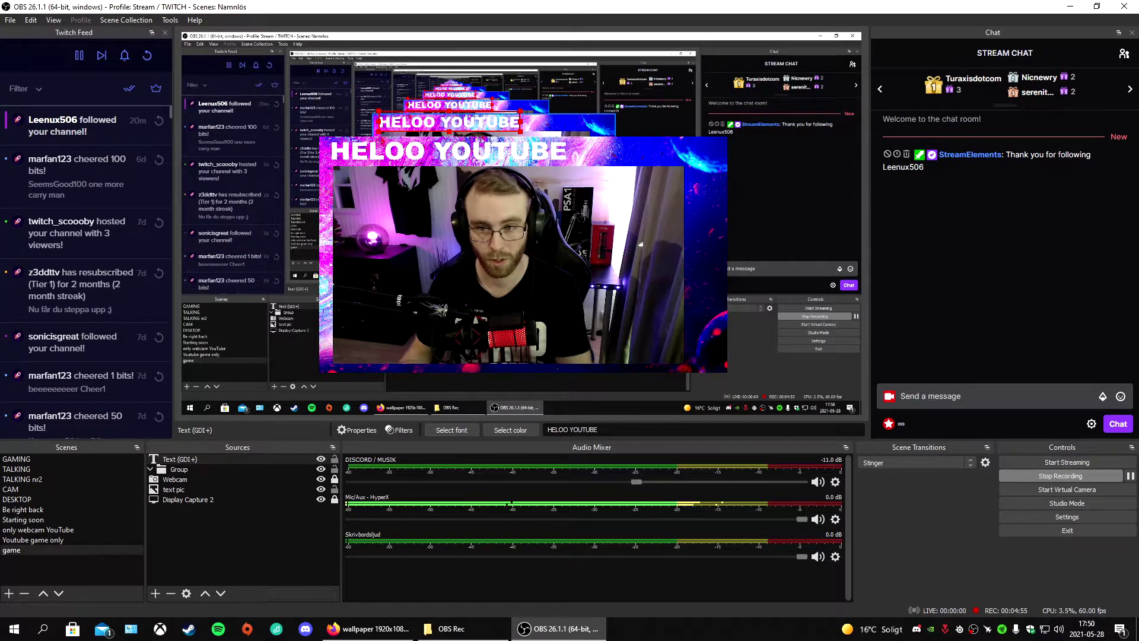
pyautogui.rightClick(192, 460)
pyautogui.press('Escape')
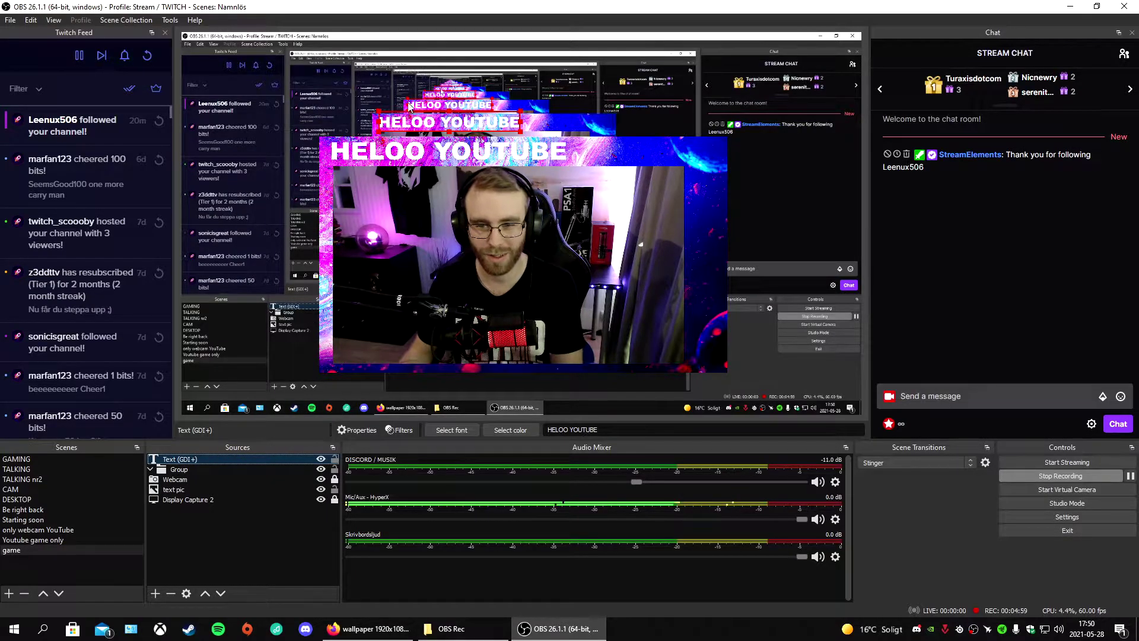
pyautogui.rightClick(185, 461)
# Correct the title text to 'HELLO YOUTUBE' in its properties
pyautogui.click(201, 452)
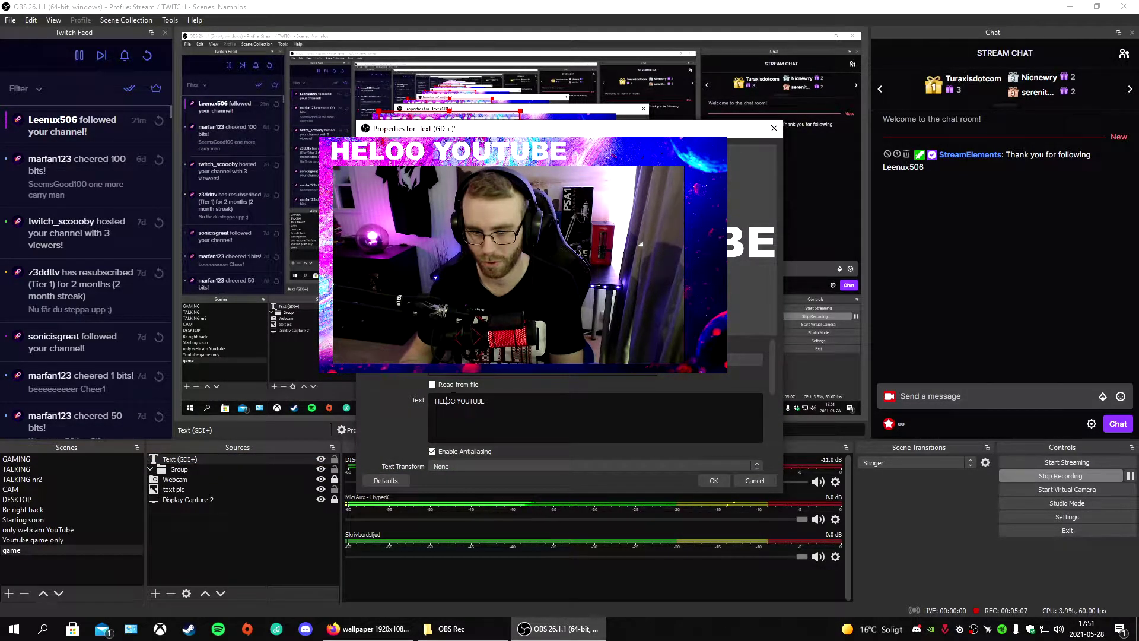
pyautogui.press('BackSpace')
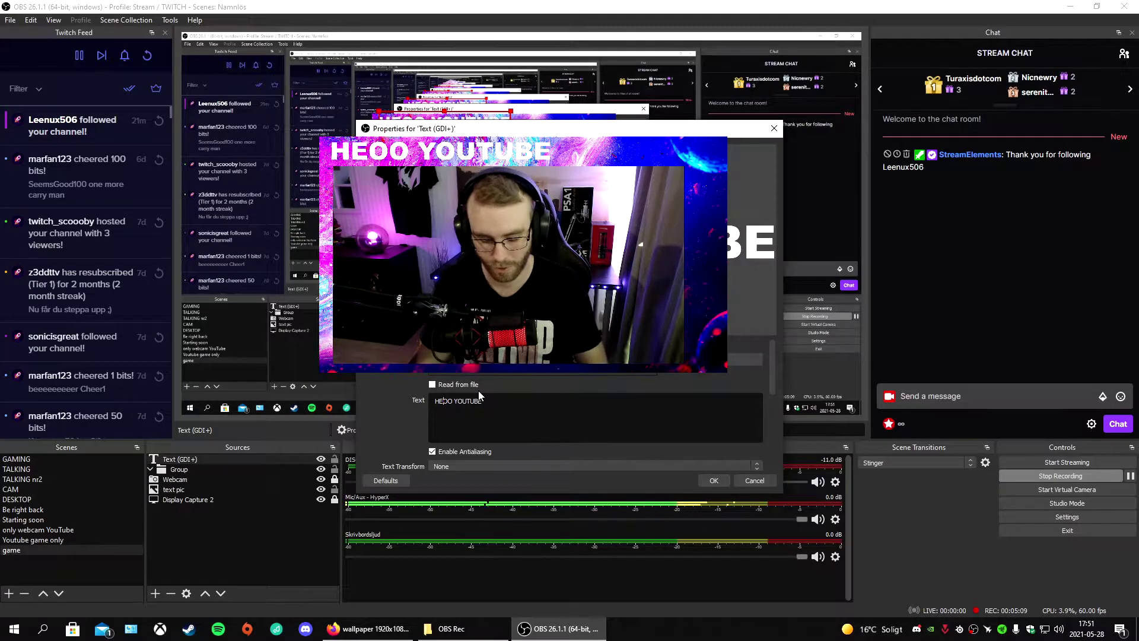
pyautogui.write('ll')
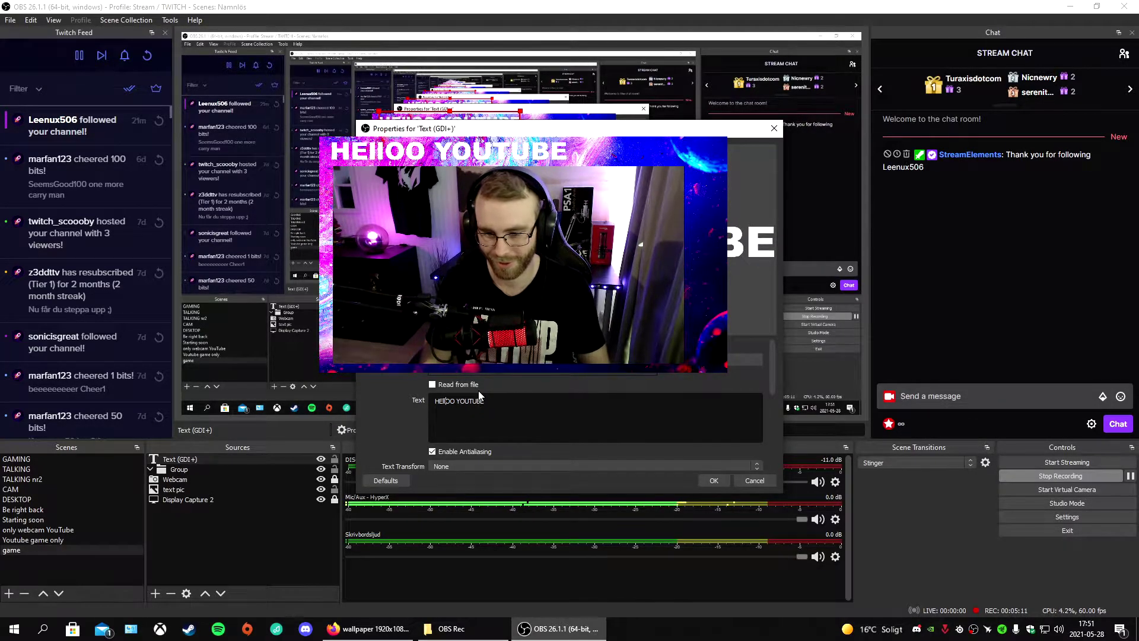
pyautogui.press('Delete')
pyautogui.press('Right')
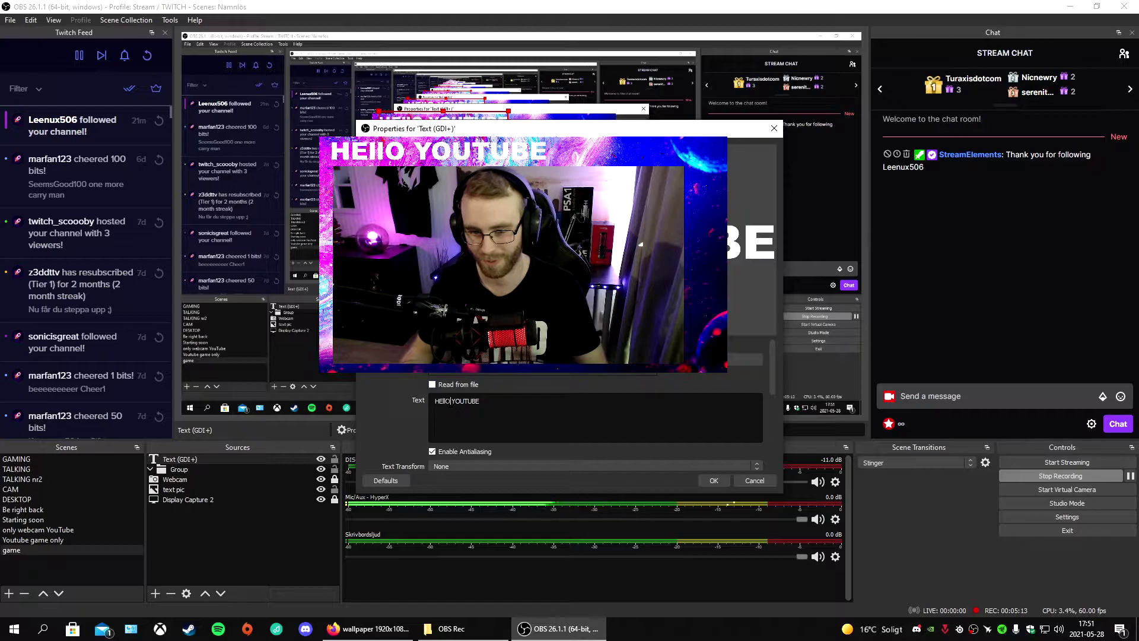
pyautogui.press('BackSpace')
pyautogui.press('BackSpace')
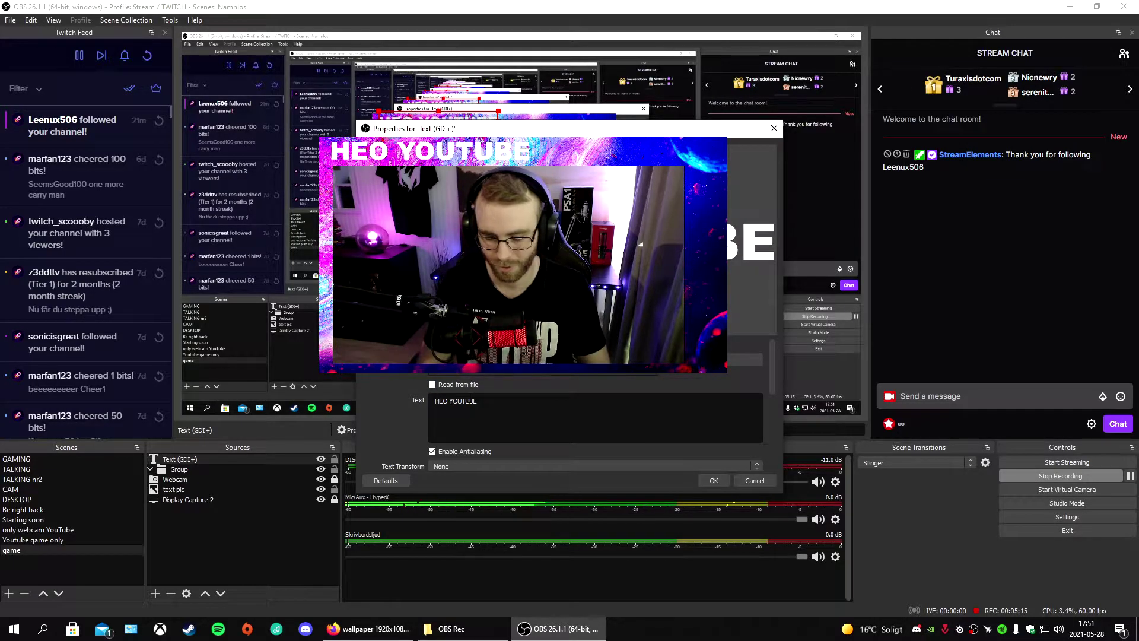
pyautogui.write('LL')
pyautogui.scroll(-5, 576, 417)
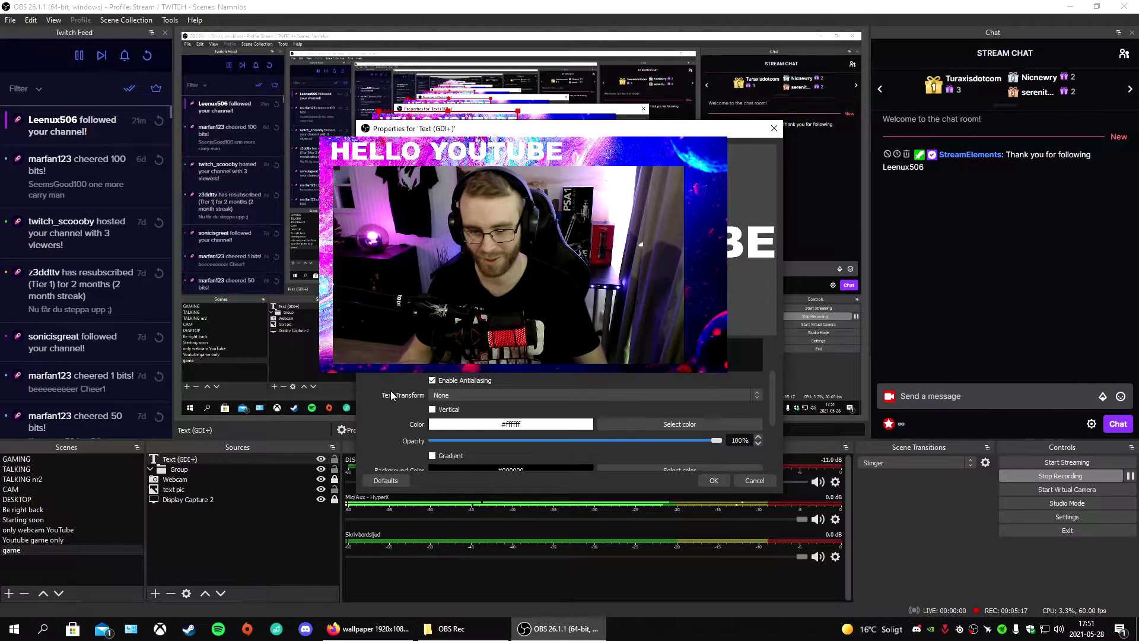
pyautogui.scroll(-2, 392, 385)
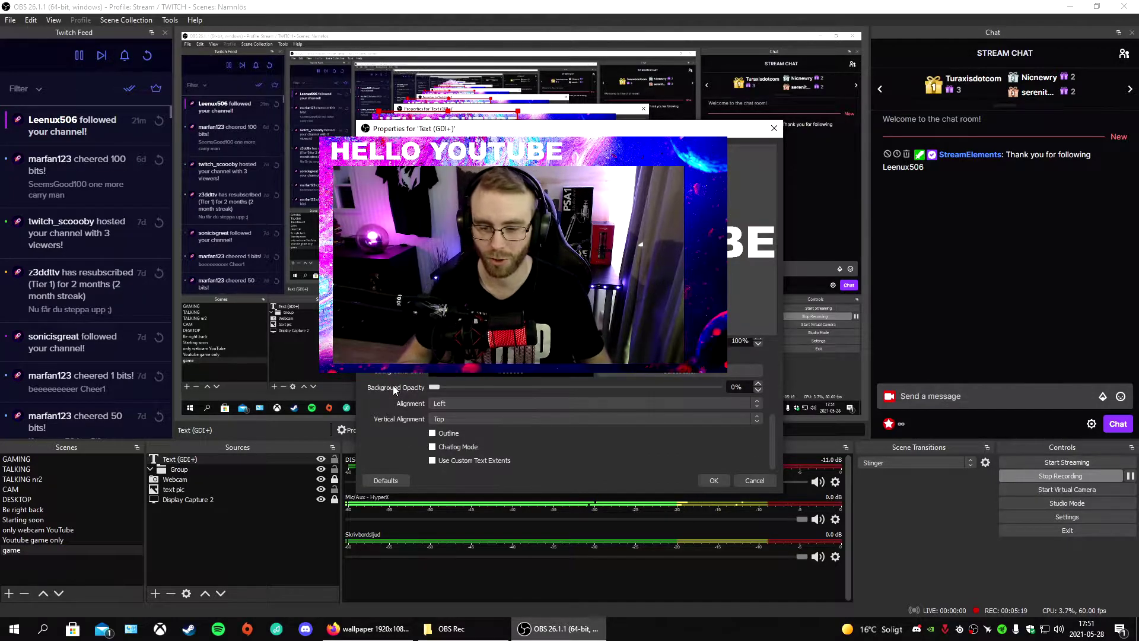
# Turn on a black outline for the title and increase its thickness
pyautogui.click(433, 432)
pyautogui.click(633, 413)
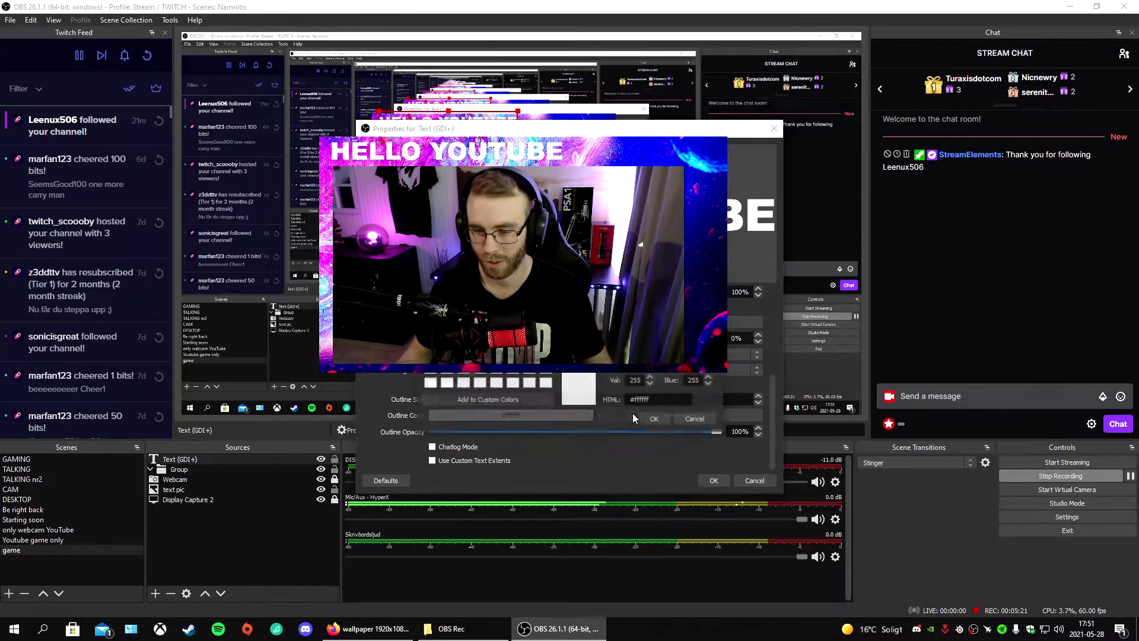
pyautogui.click(657, 419)
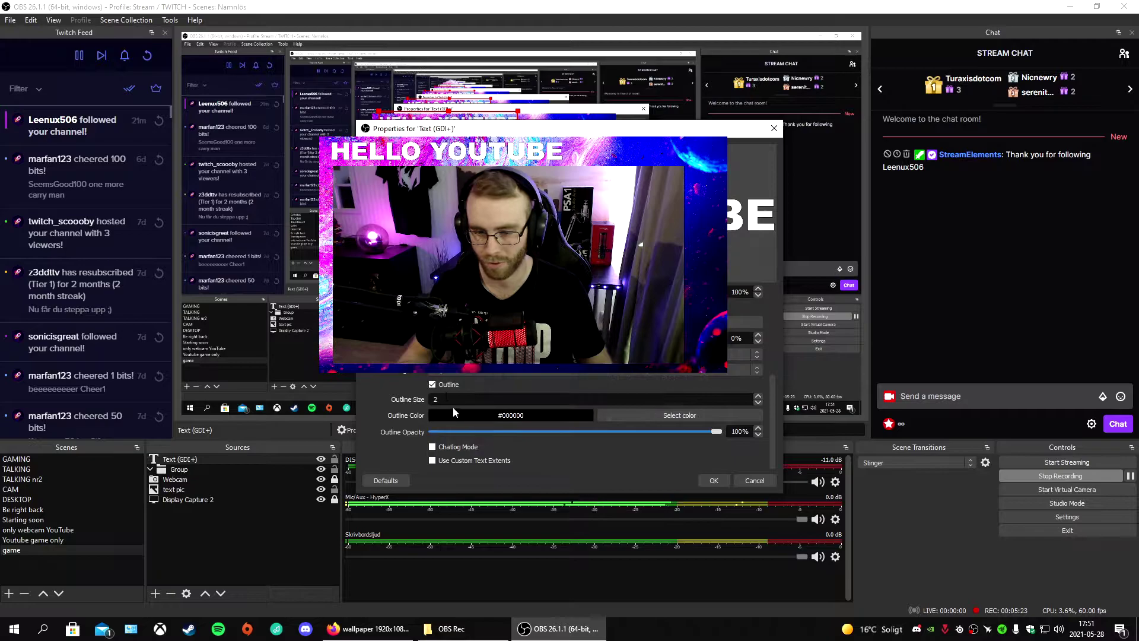
pyautogui.click(757, 395)
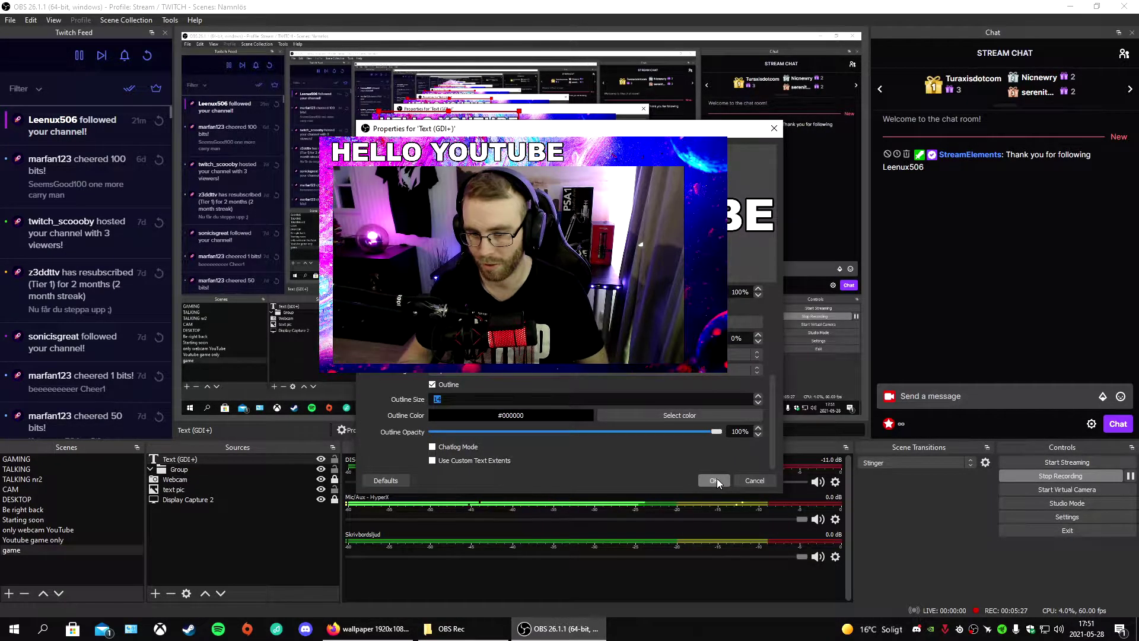
# Fine-tune the outline thickness against the preview, then apply the title changes
pyautogui.moveTo(661, 128); pyautogui.dragTo(997, 119)
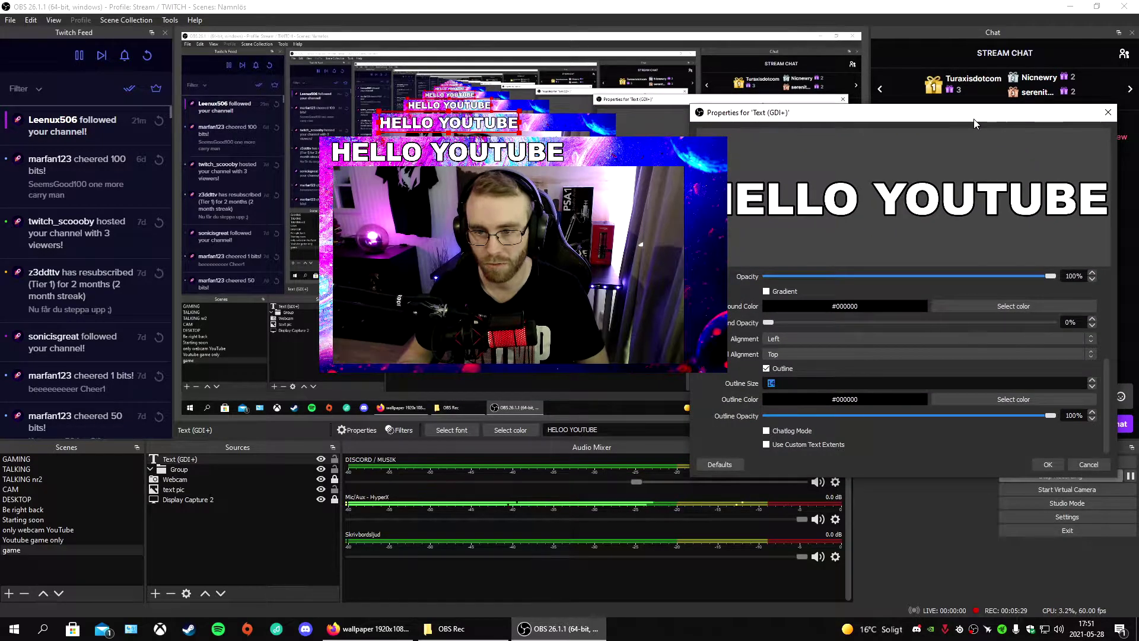
pyautogui.click(1091, 380)
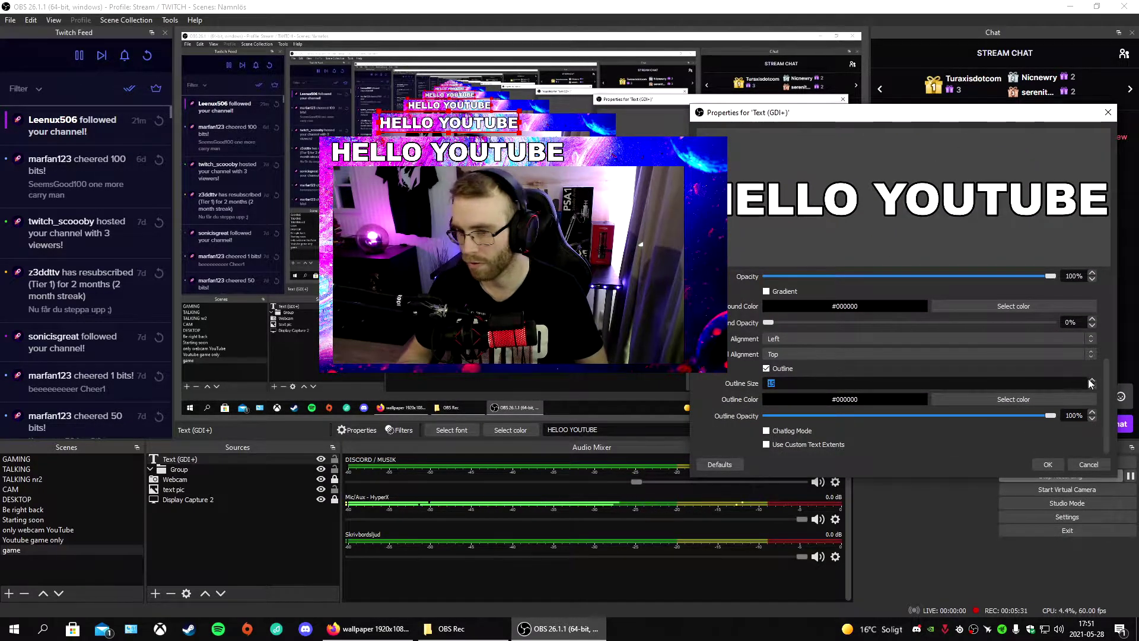
pyautogui.click(1092, 380)
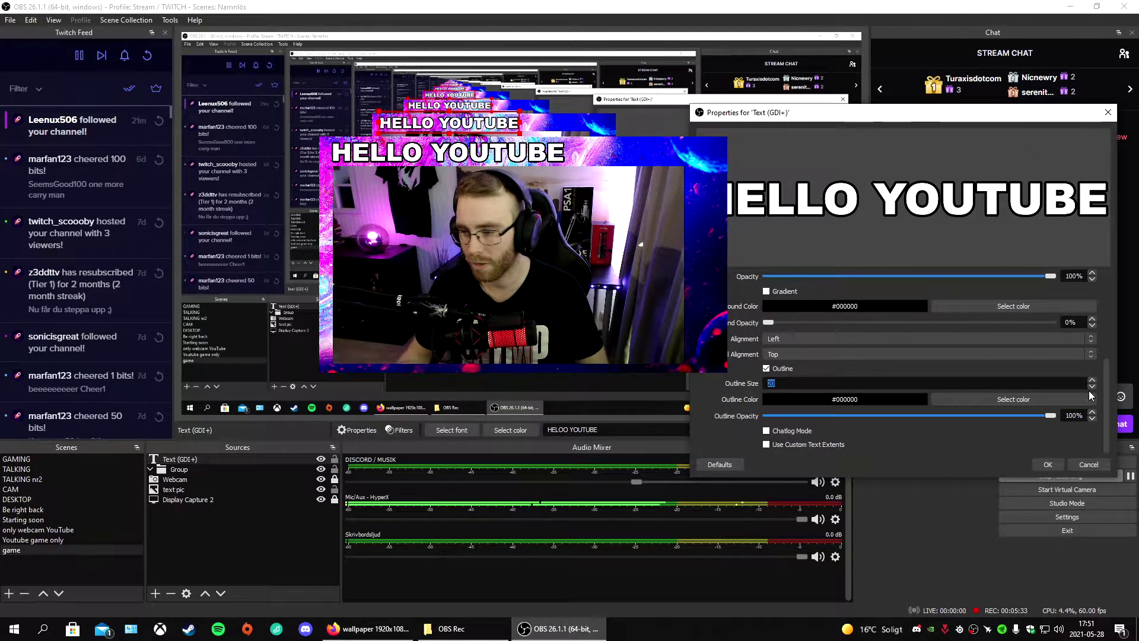
pyautogui.click(1092, 386)
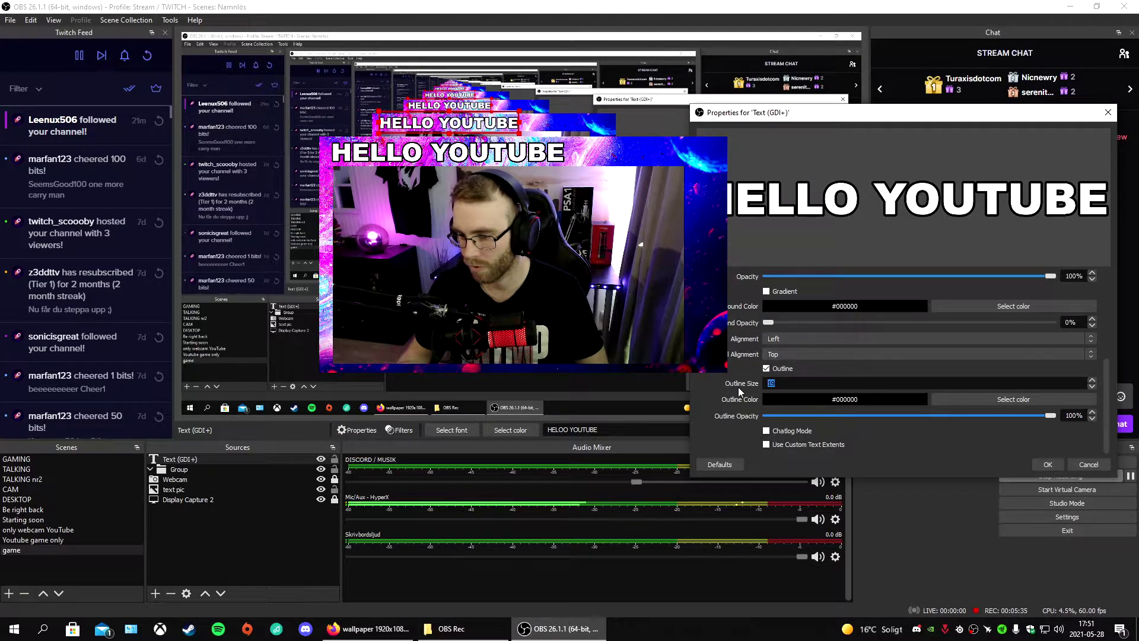
pyautogui.moveTo(891, 113); pyautogui.dragTo(641, 66)
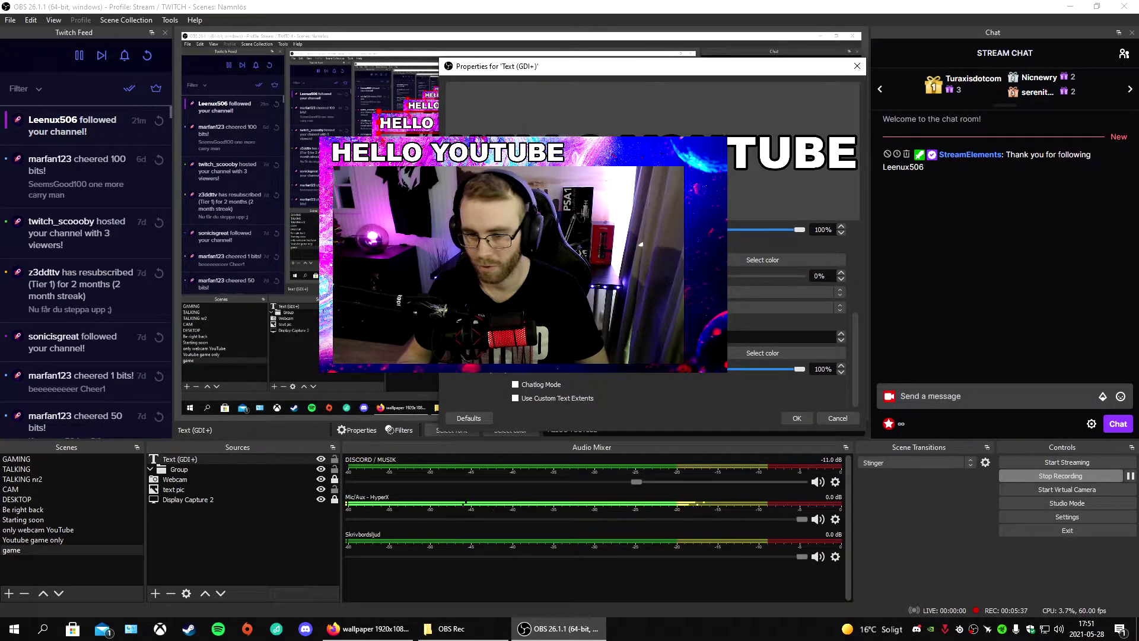
pyautogui.scroll(-2, 531, 353)
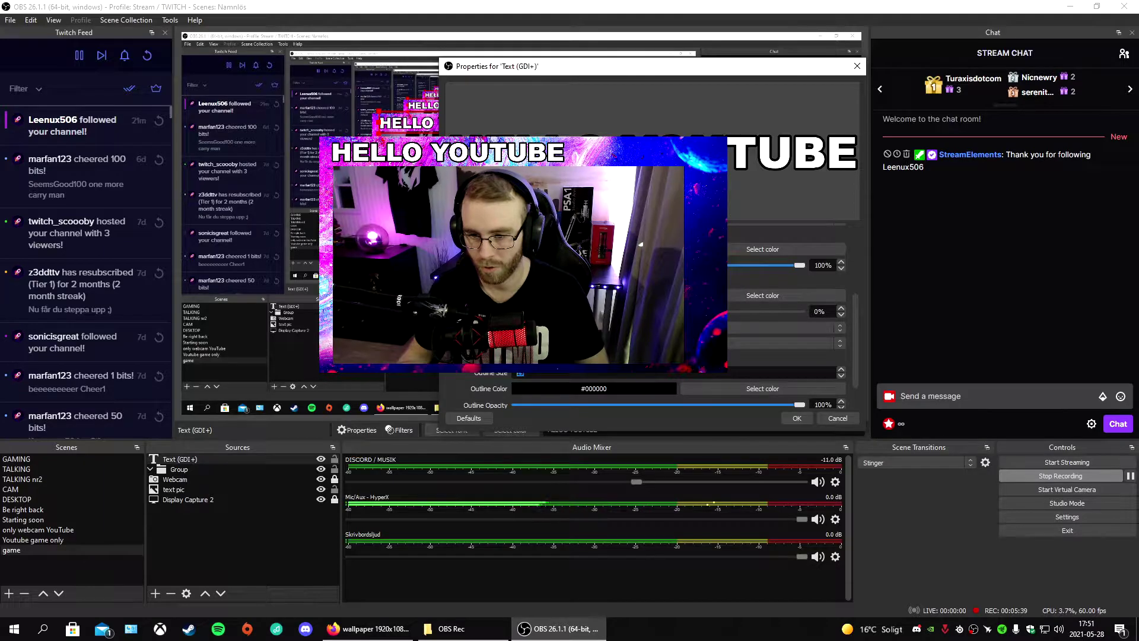
pyautogui.scroll(-2, 531, 352)
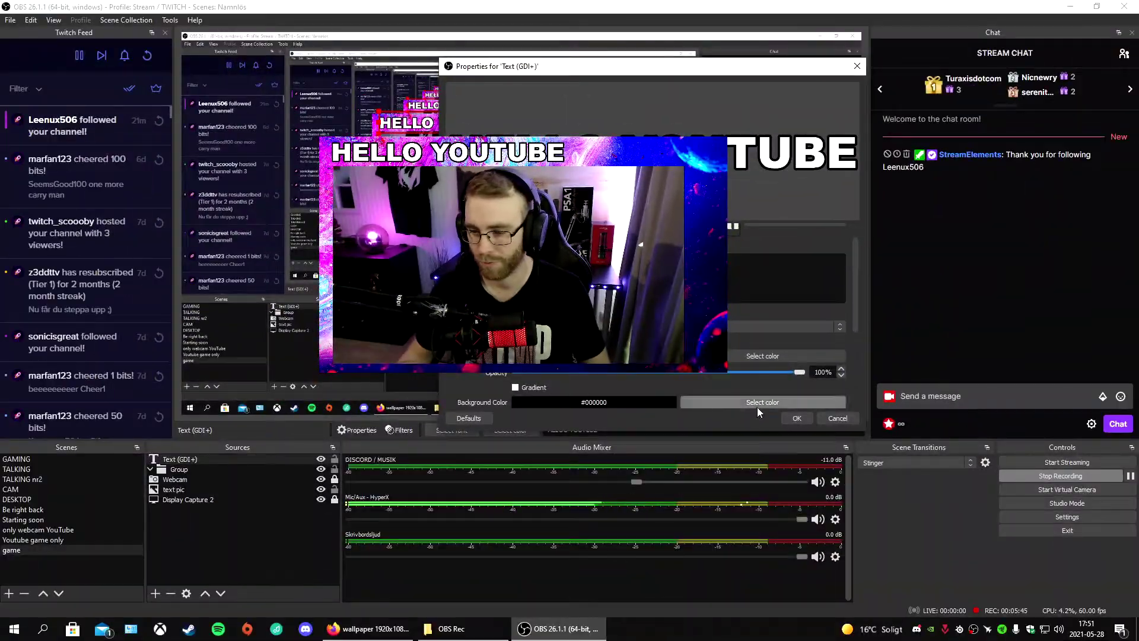
pyautogui.click(758, 407)
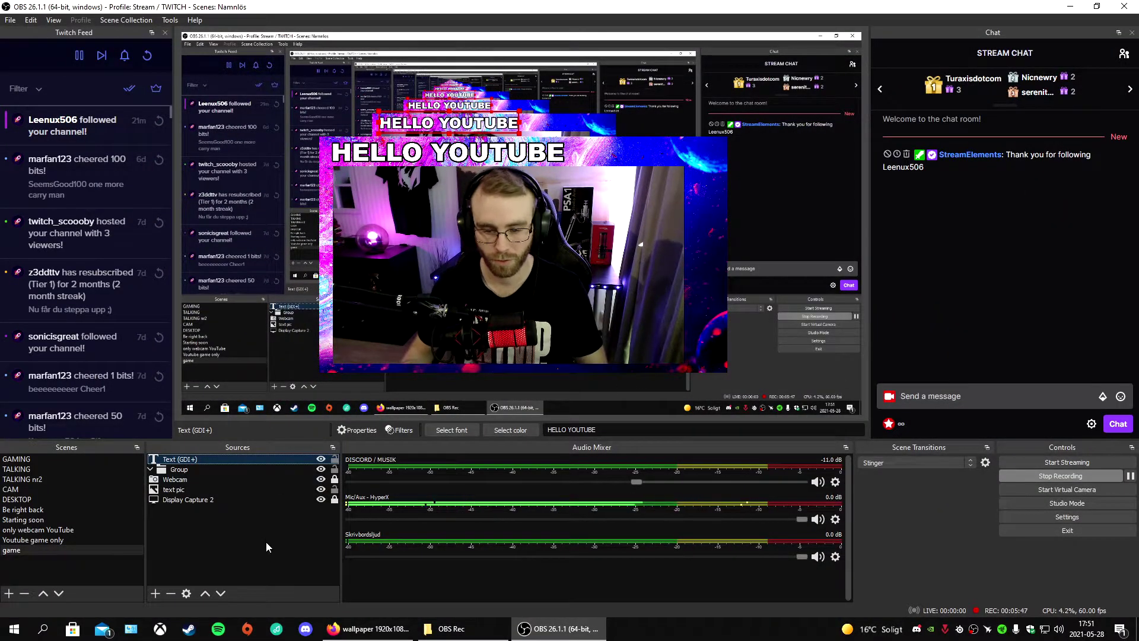
pyautogui.click(265, 542)
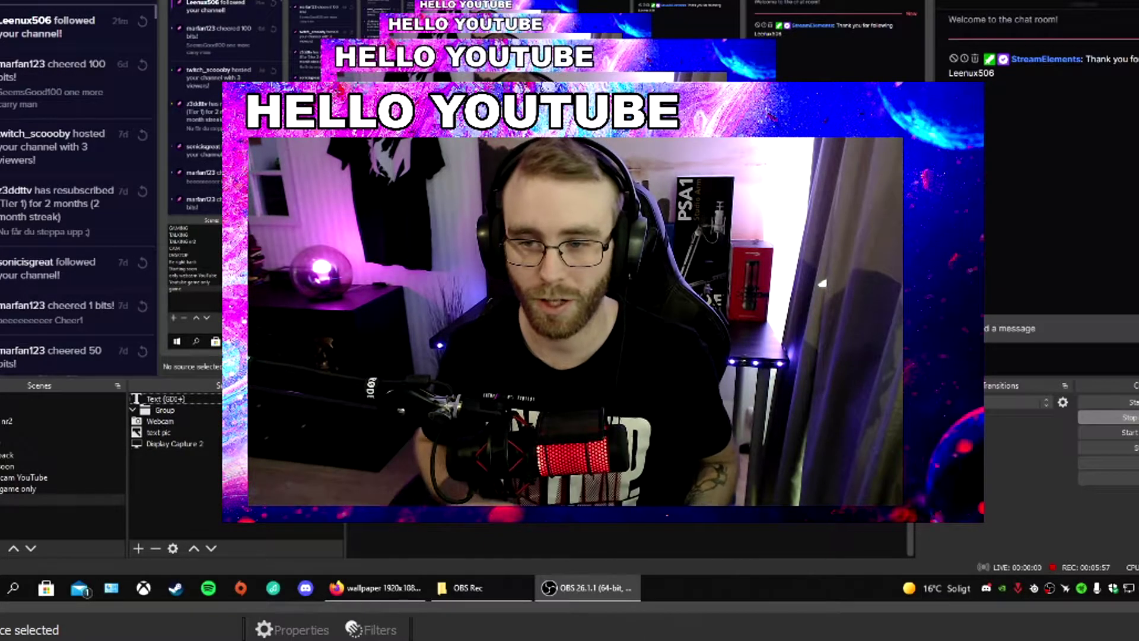
# Drag the space wallpaper's right edge inward toward the webcam, then deselect it
pyautogui.click(552, 45)
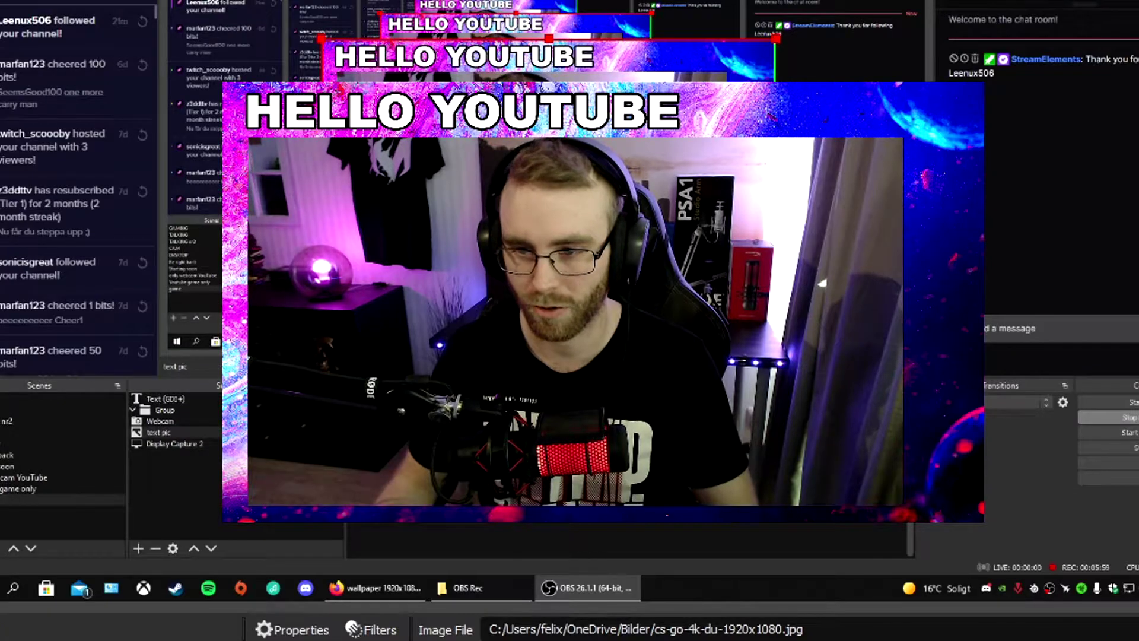
pyautogui.moveTo(985, 302); pyautogui.dragTo(923, 303)
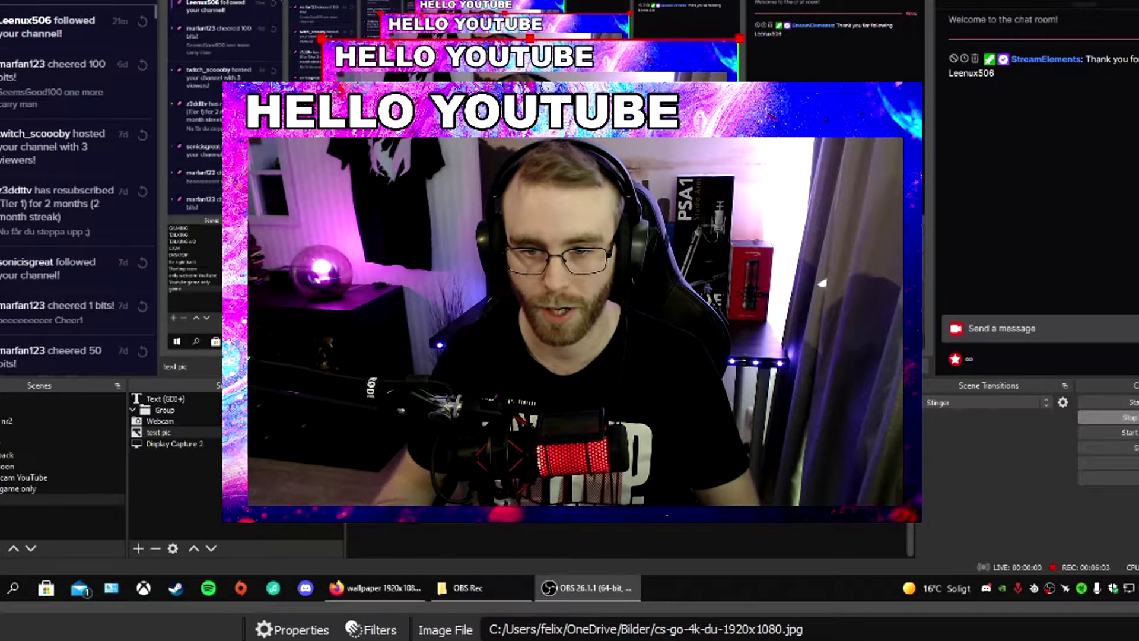
pyautogui.click(624, 538)
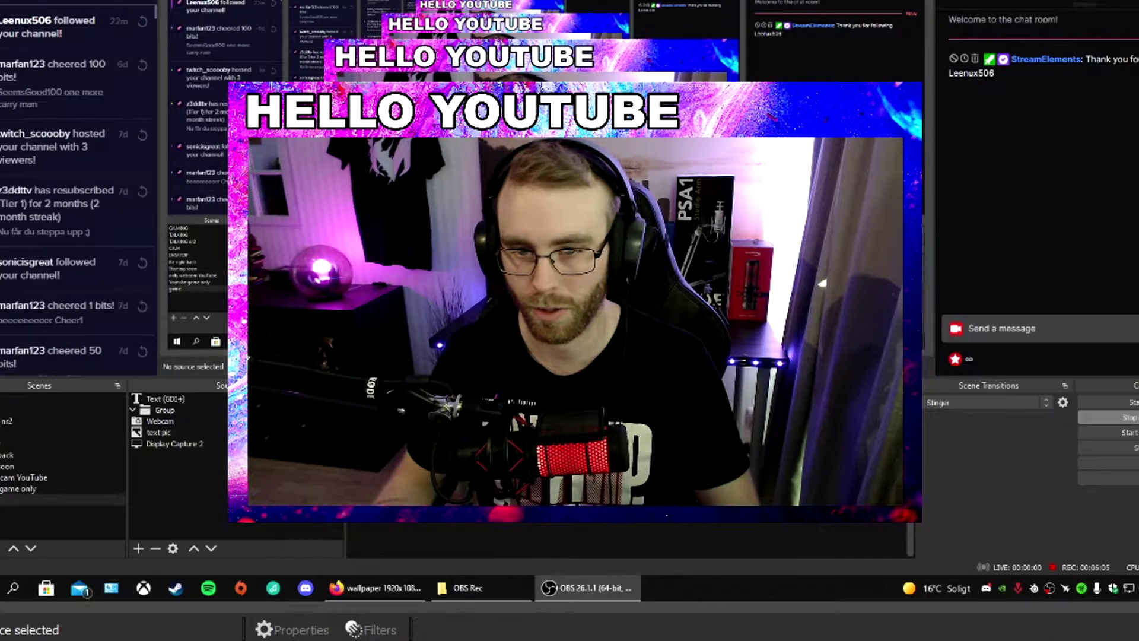